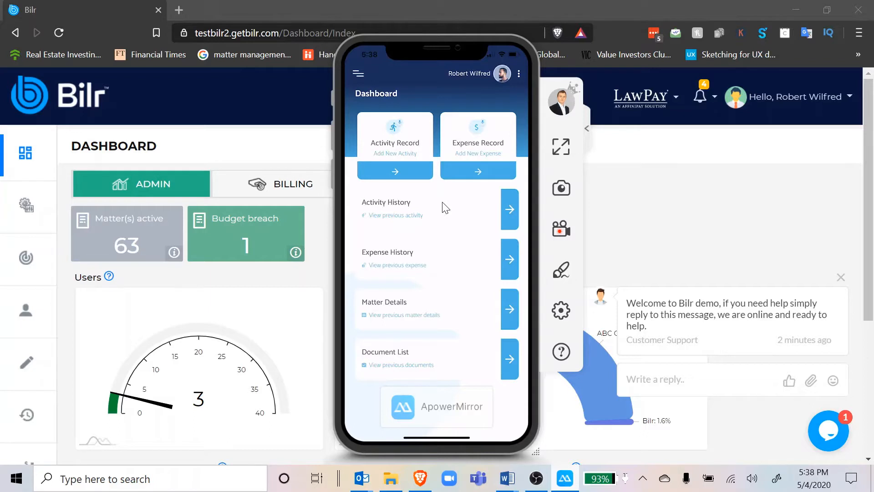
Browse the client list and the matter list in the mobile app's matter selection.
click(445, 208)
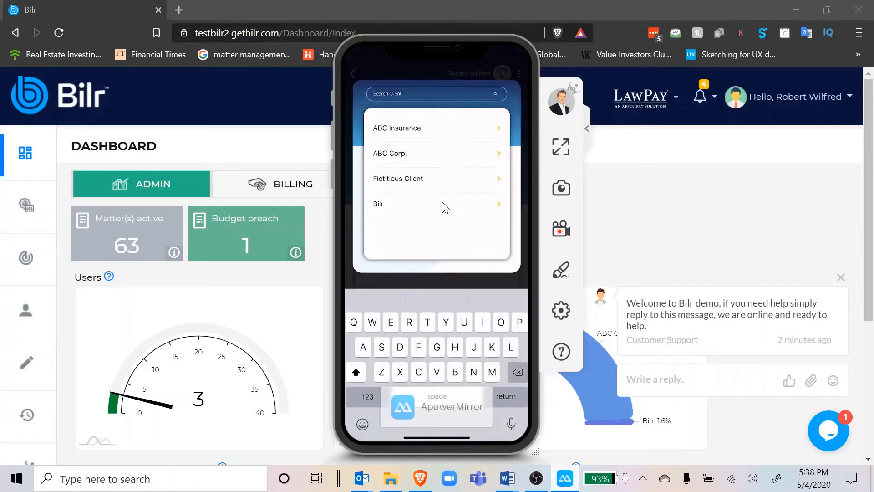
click(445, 208)
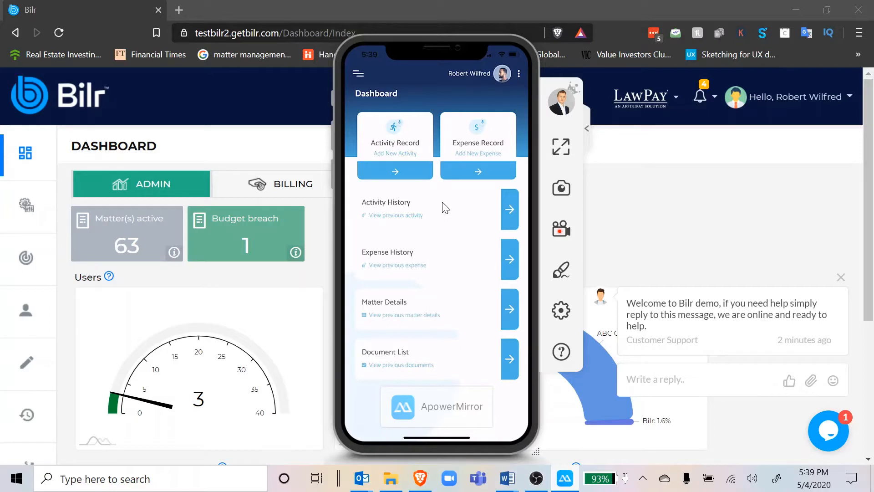
click(446, 207)
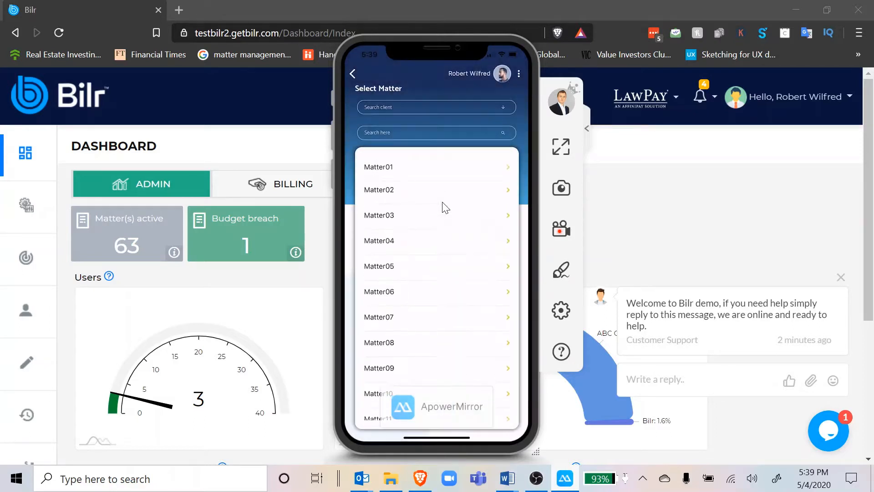
scroll(445, 207, down, 20)
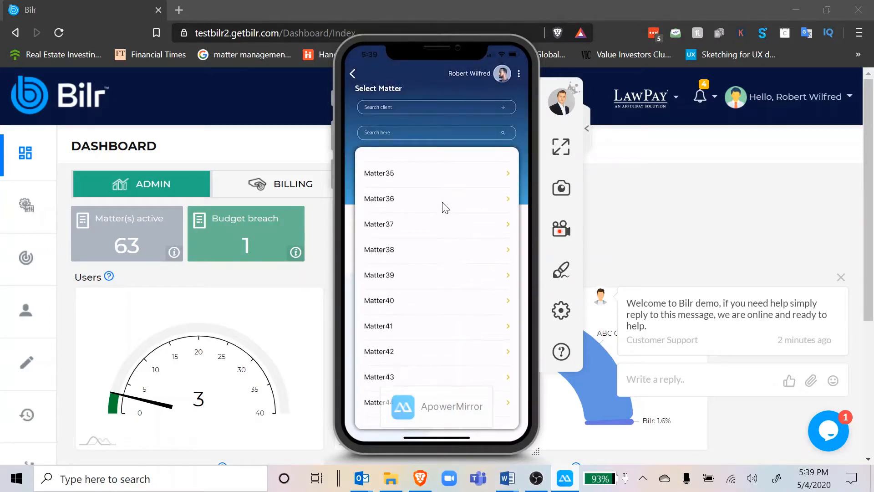
scroll(446, 207, down, 3)
click(445, 207)
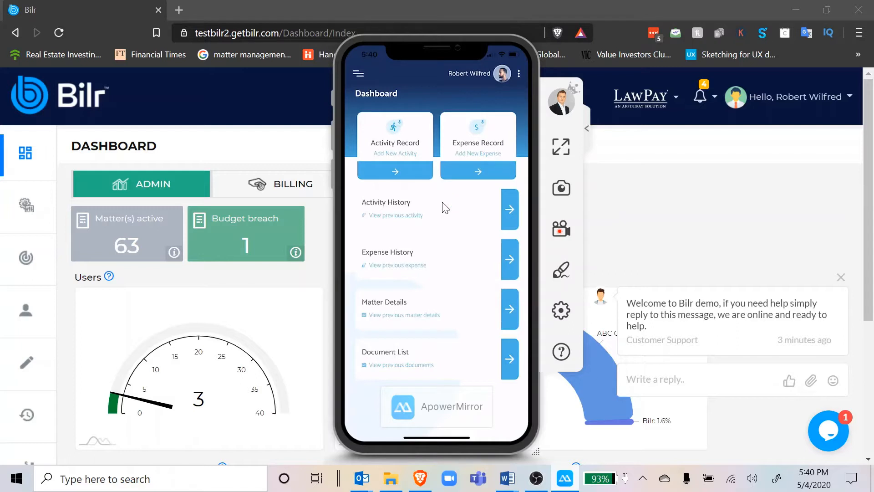
Switch to Bilr in the browser, open the Activity Tracker and check the notifications.
click(680, 192)
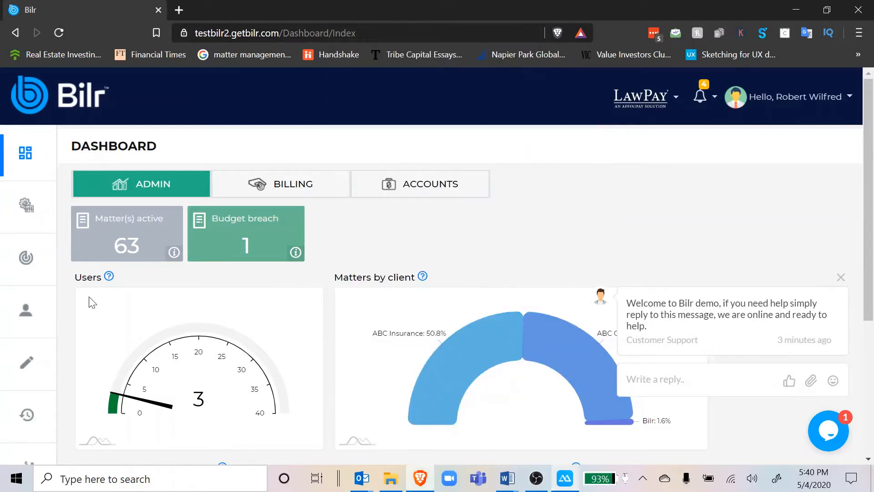
click(33, 249)
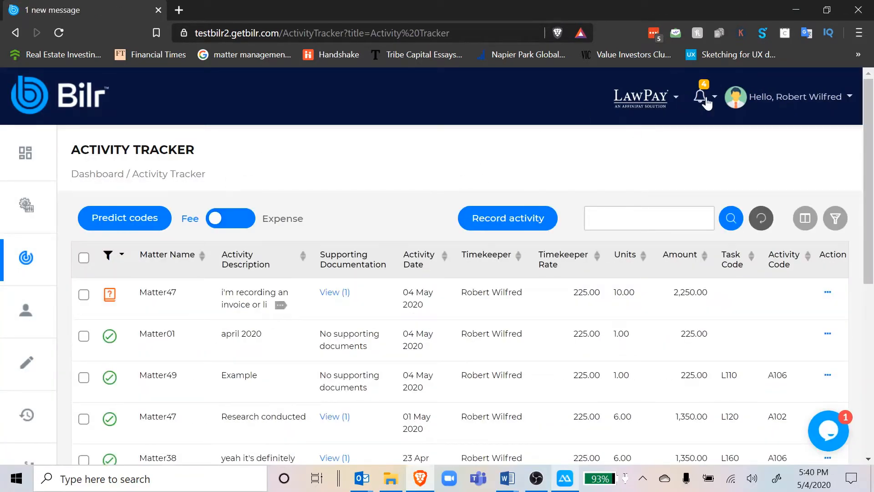
click(702, 105)
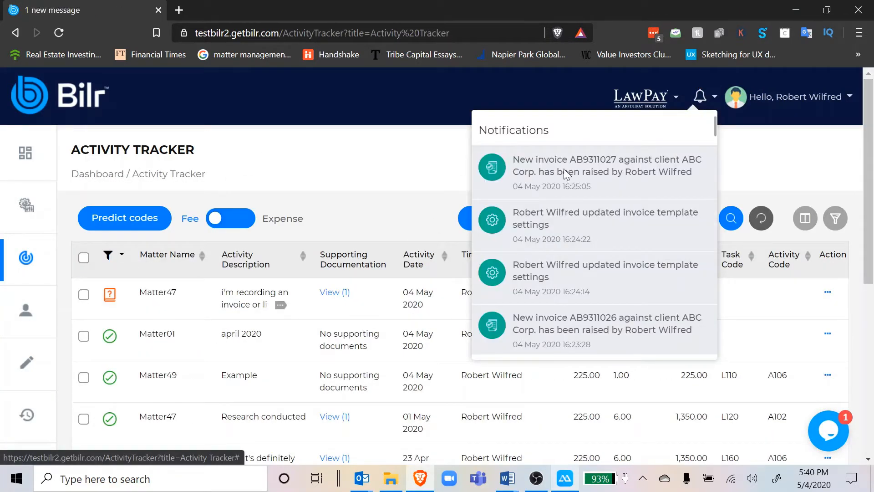
click(310, 169)
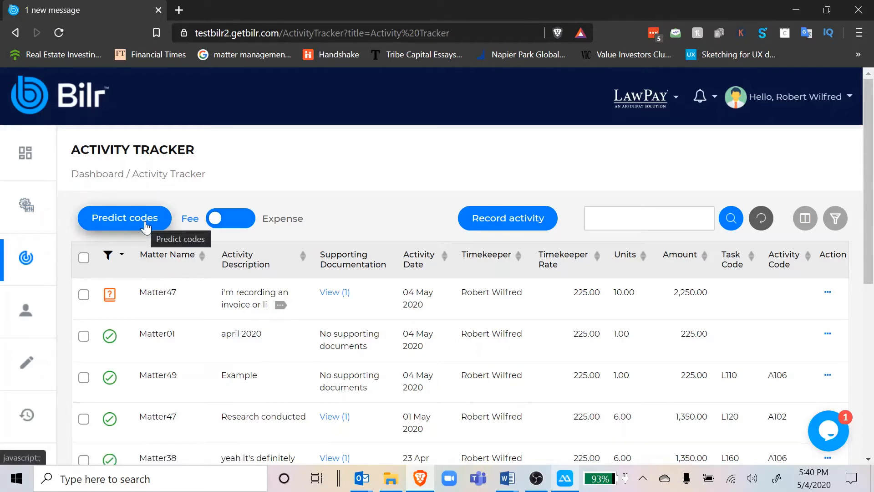
Start recording a new activity and choose Matter47 as its matter.
click(492, 226)
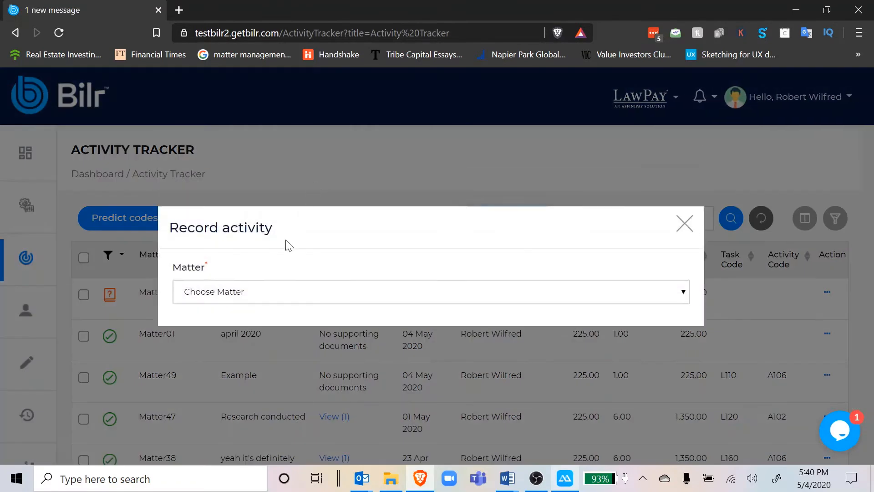
click(268, 291)
key(Down)
key(Down)
key(Down)
key(Down)
key(Down)
key(Down)
key(Down)
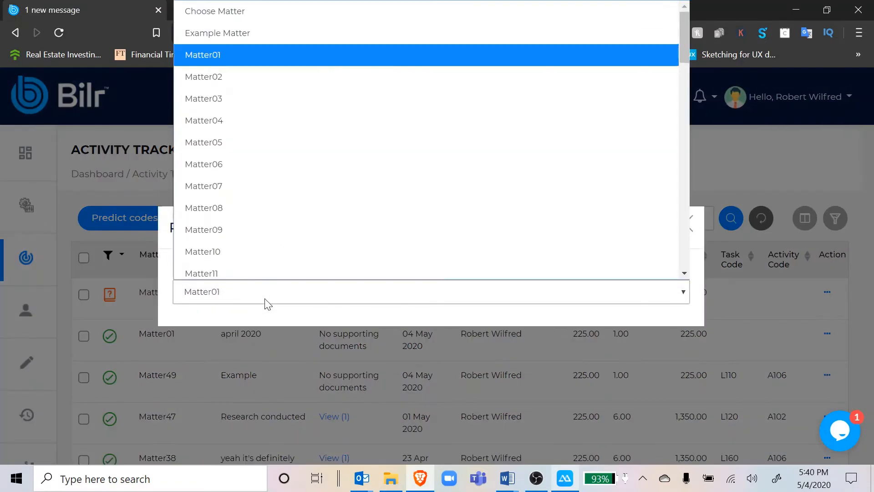
key(Down)
key(Down)
key(Down)
key(Down)
key(Down)
key(Down)
key(Down)
key(Down)
key(Down)
key(Down)
key(Down)
key(Down)
key(Down)
key(Down)
key(Down)
key(Down)
key(Down)
key(Down)
key(Down)
key(Down)
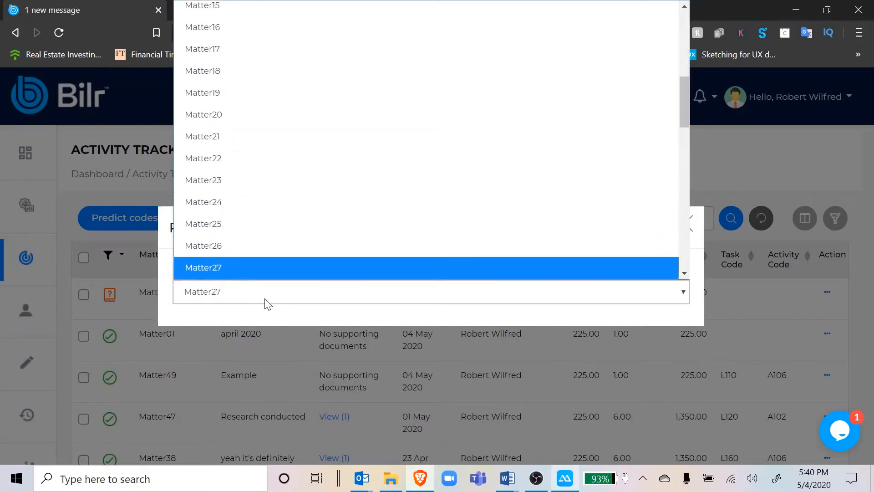
key(Down)
key(Down)
key(Down)
key(Down)
key(Down)
key(Down)
key(Down)
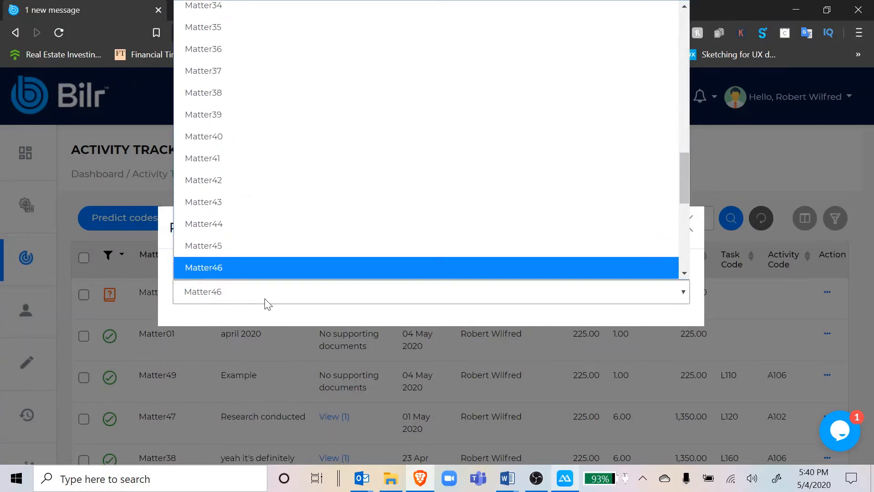
key(Up)
key(Return)
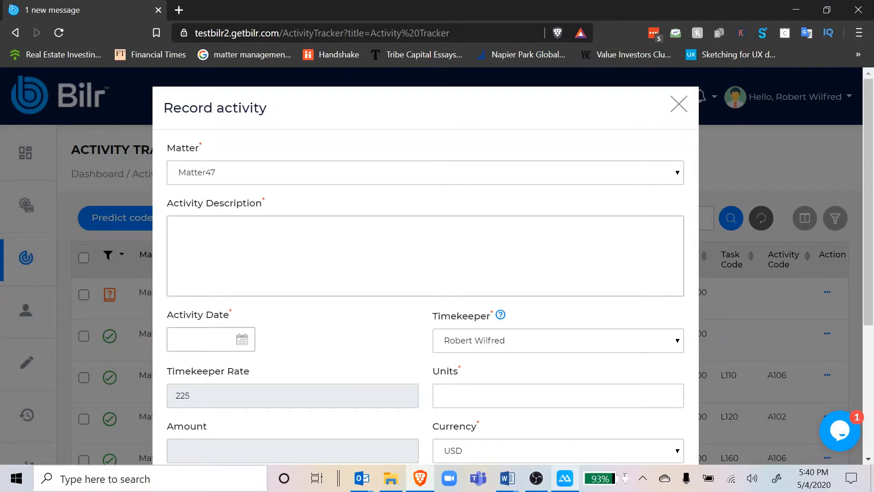
Assign phase code L200 - Pre-Trial Pleadings and Motions, task code L240 - Dispositive Motions and activity code A108 - Communicate (other external).
scroll(388, 286, down, 1)
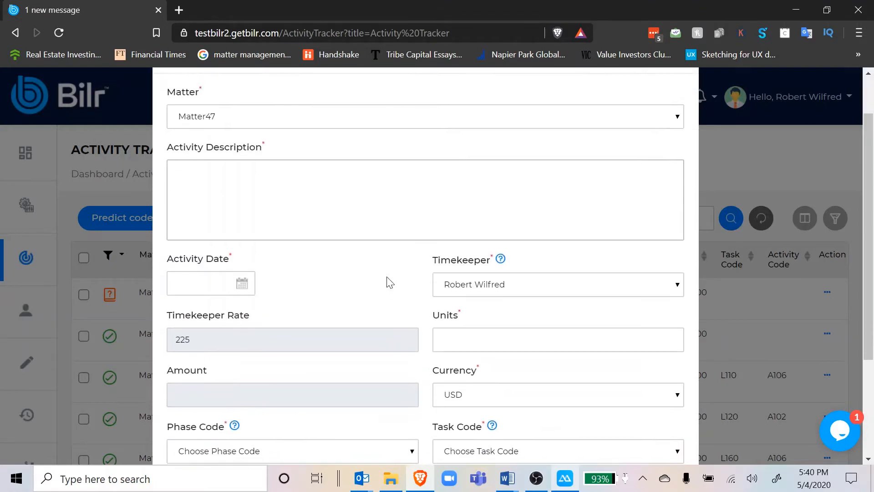
scroll(384, 266, down, 1)
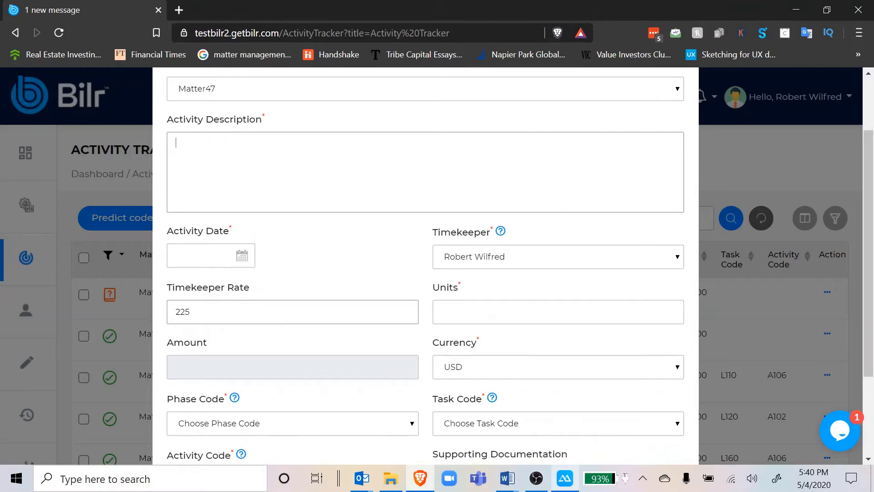
scroll(391, 332, down, 1)
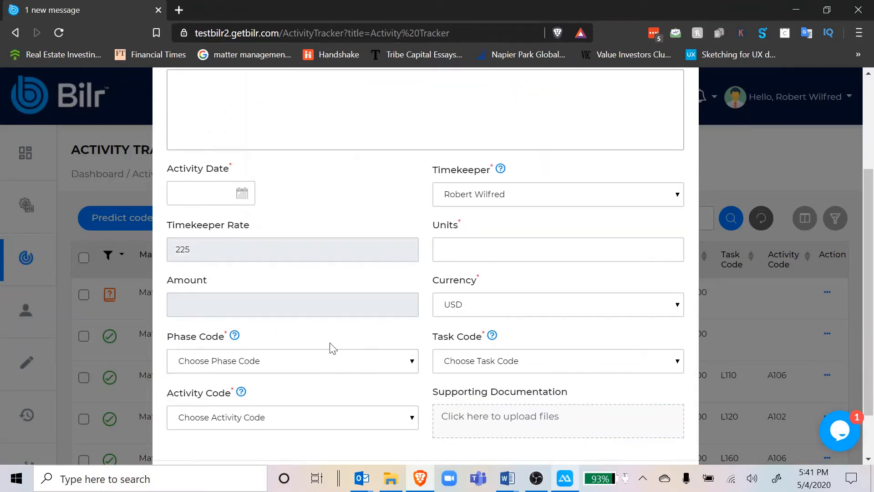
click(321, 361)
click(273, 271)
scroll(314, 339, down, 1)
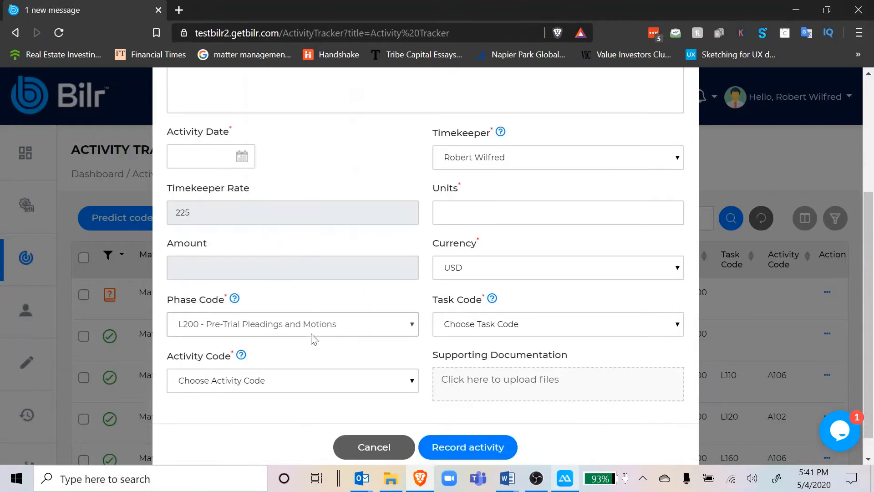
scroll(313, 339, down, 1)
click(486, 299)
click(478, 230)
click(362, 356)
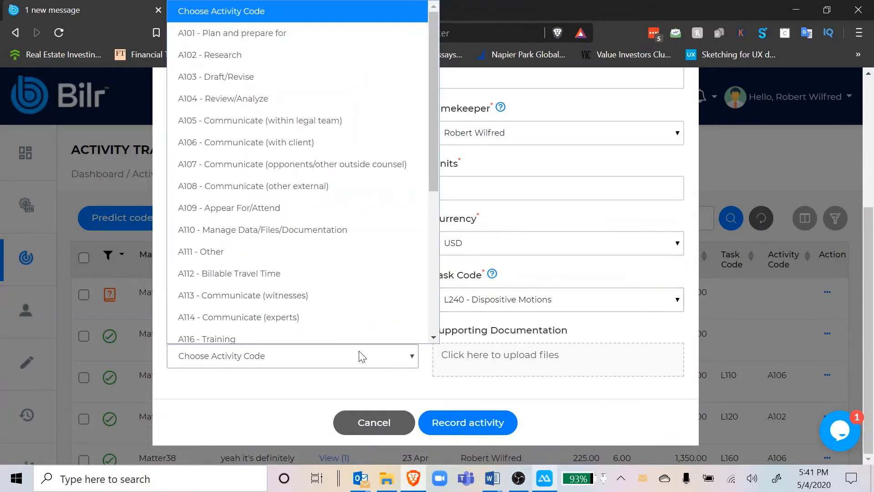
click(255, 184)
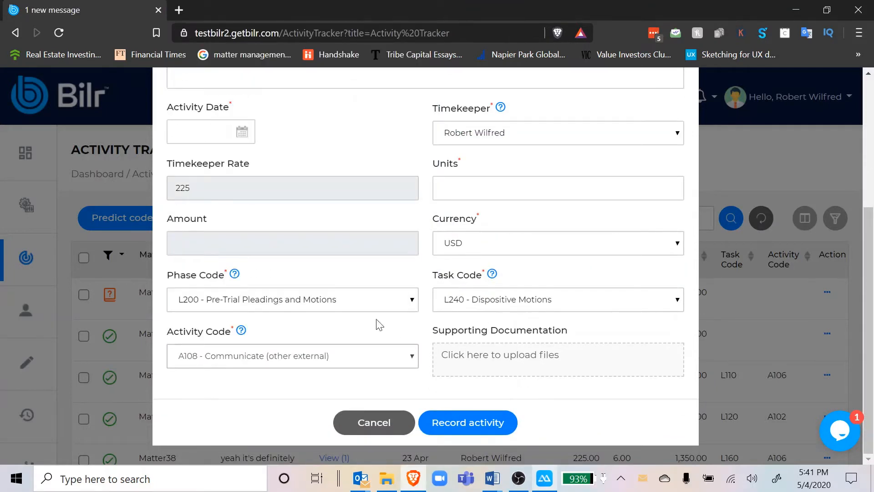
Set the activity's units to 3 and its date to 4 May 2020.
scroll(359, 285, up, 3)
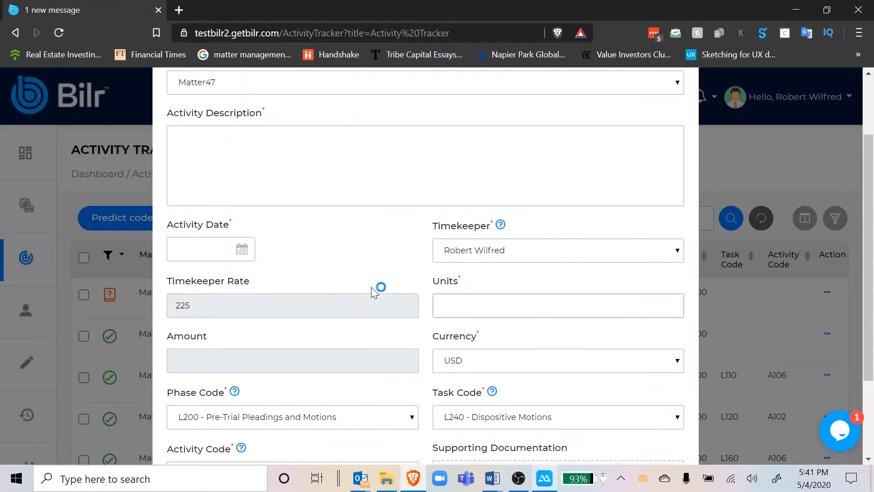
text(3)
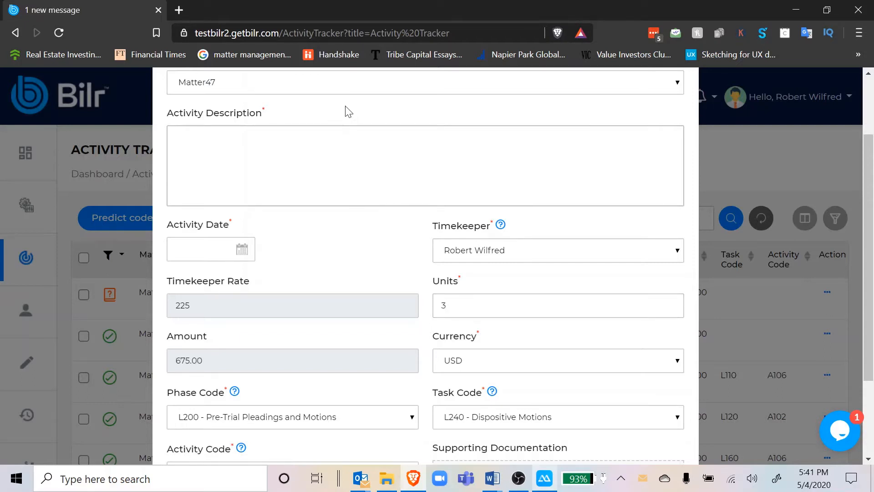
scroll(368, 263, up, 1)
click(203, 274)
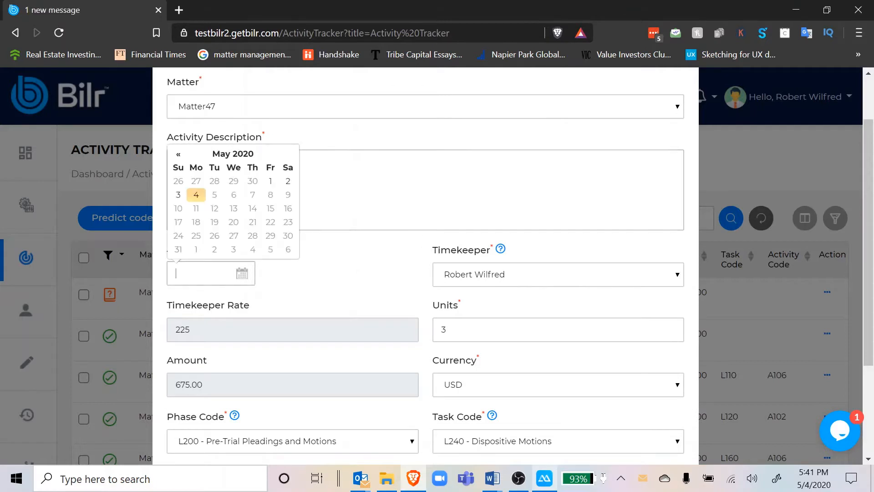
click(196, 195)
Enter the description "Example matter description." and record the activity, dismissing the confirmation.
scroll(425, 273, up, 3)
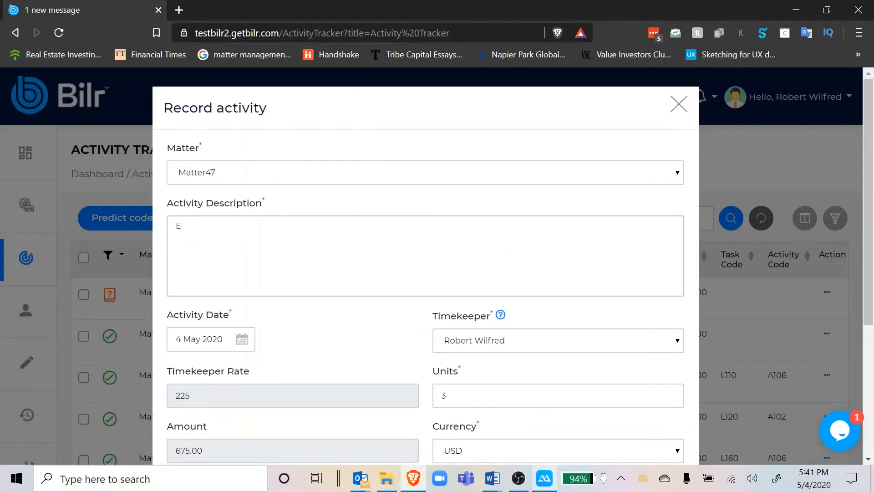
text(atter description.)
scroll(472, 400, down, 5)
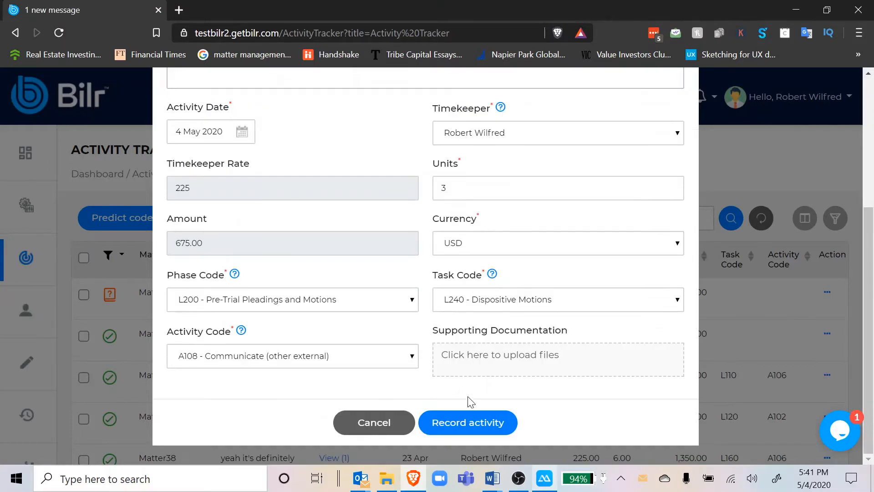
click(461, 423)
click(501, 369)
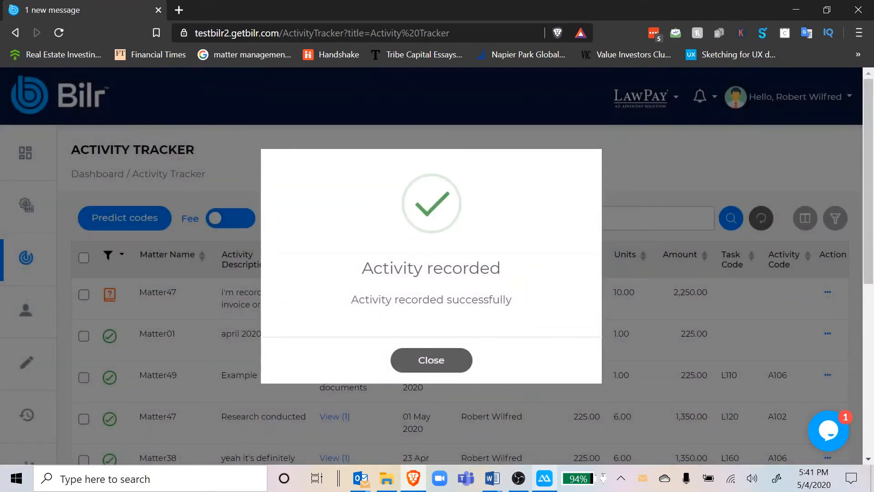
click(431, 359)
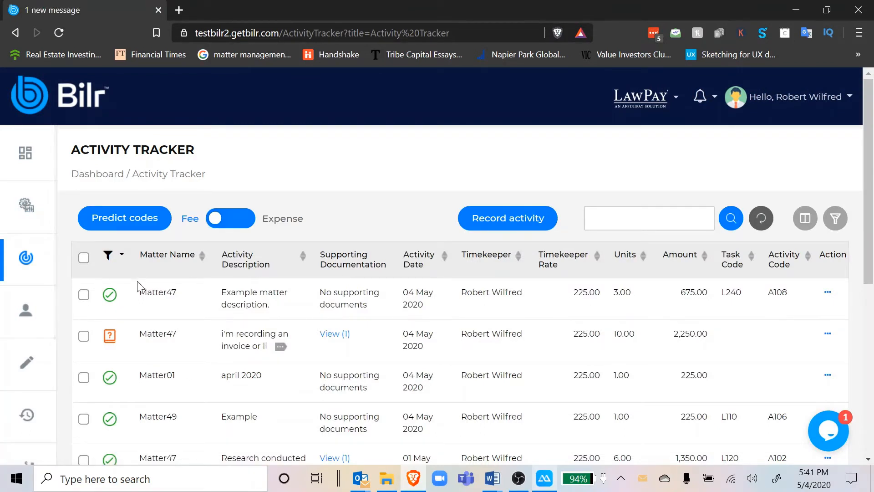
Try to download the supporting document of the 10-unit Matter47 activity to the Desktop.
scroll(137, 284, down, 1)
double_click(159, 303)
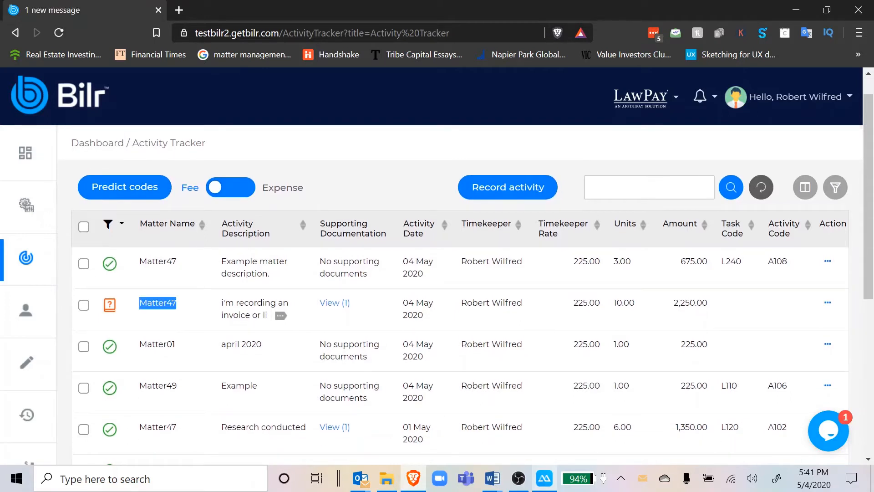
click(336, 306)
click(353, 355)
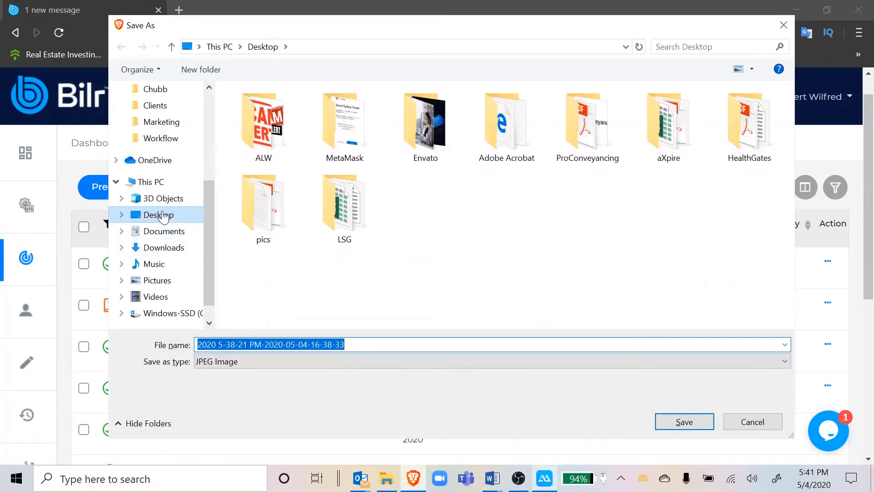
click(165, 215)
key(Escape)
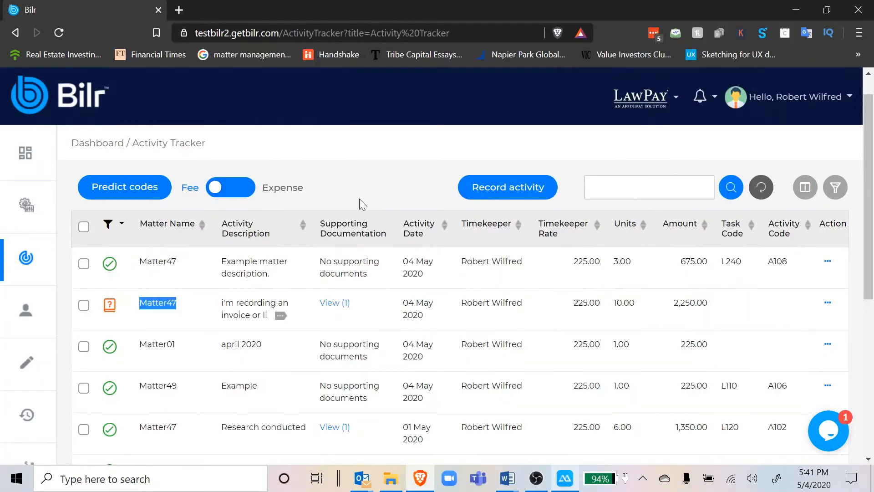
Open the 10-unit Matter47 activity for editing and go to its activity description.
click(827, 304)
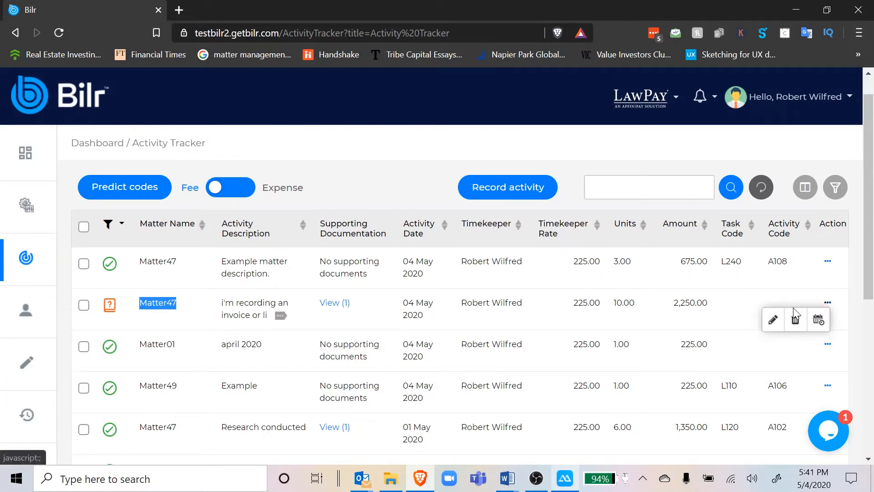
click(773, 316)
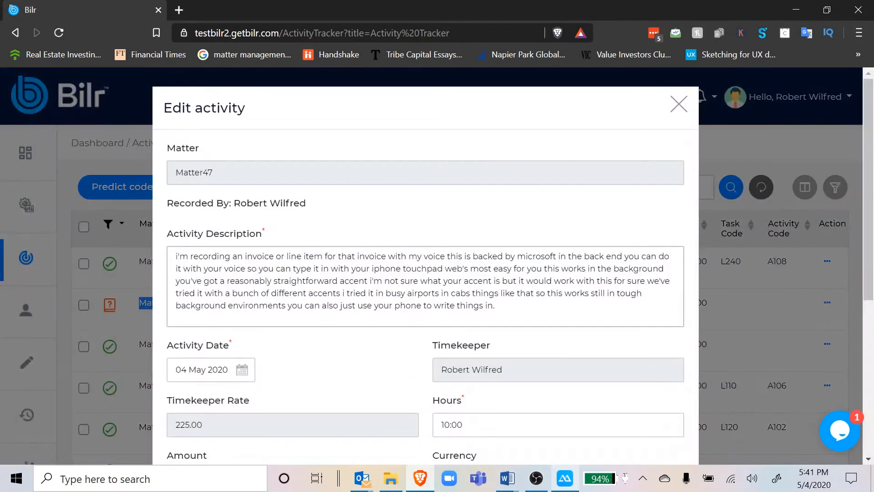
click(418, 281)
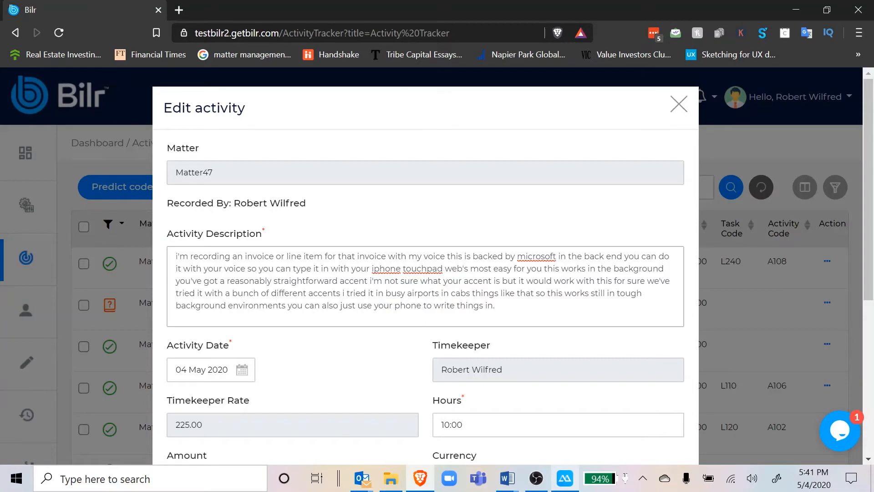
Assign phase code L100, task code L110 - Fact Investigation/Development and activity code A112 - Billable Travel Time to the activity.
scroll(455, 369, down, 6)
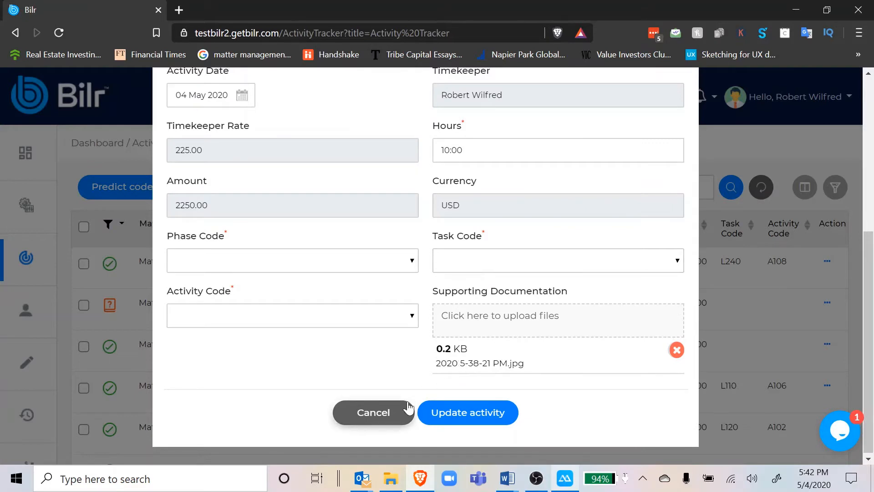
click(381, 261)
click(371, 305)
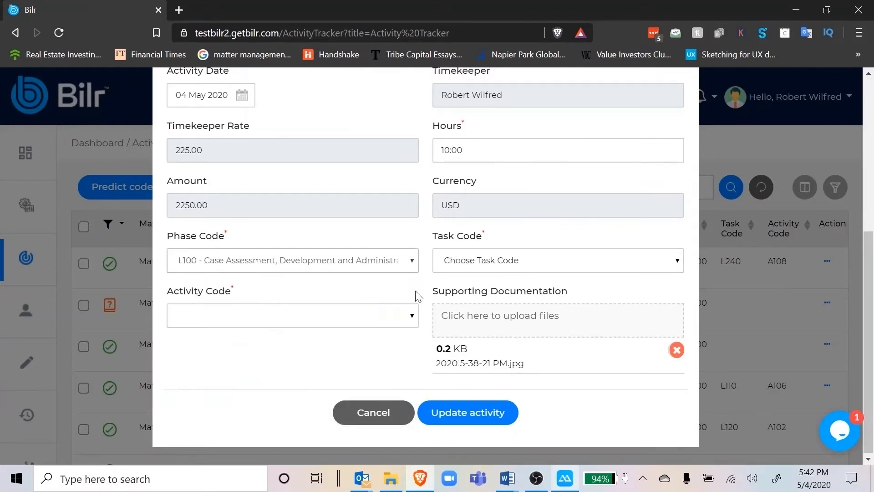
click(461, 262)
click(459, 304)
click(367, 321)
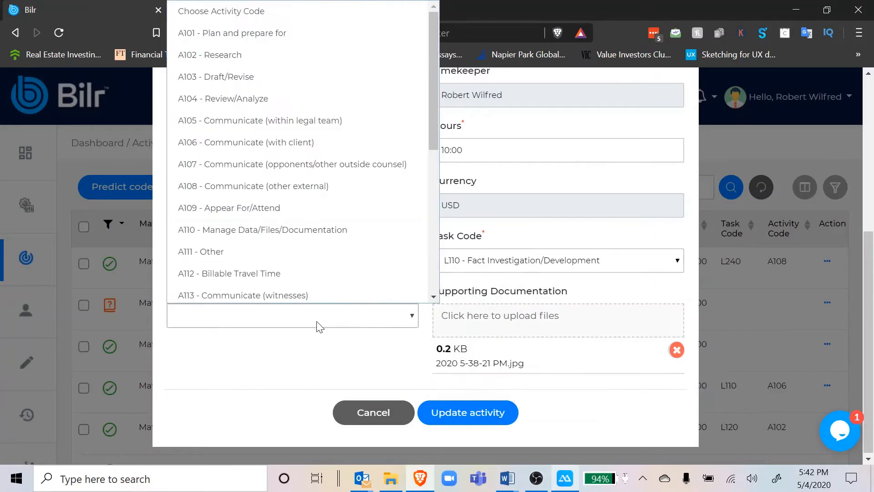
click(296, 272)
Set the activity's hours to 04:00.
scroll(301, 269, up, 3)
click(560, 308)
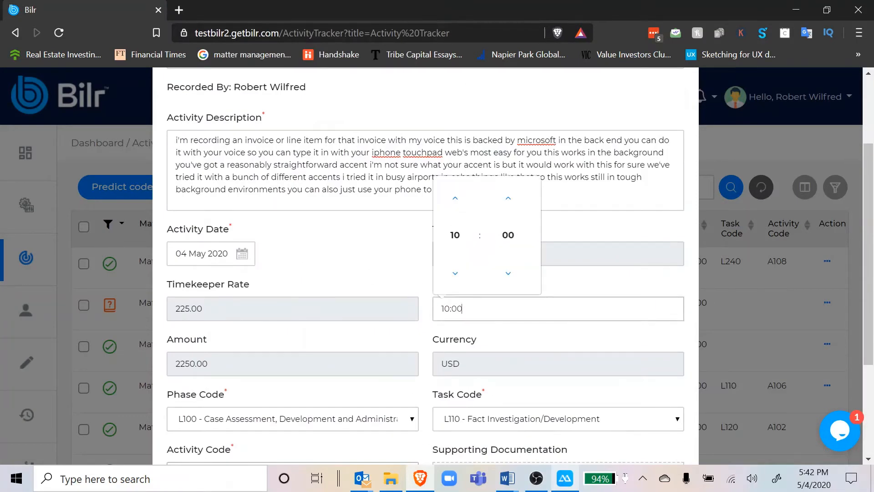
click(455, 279)
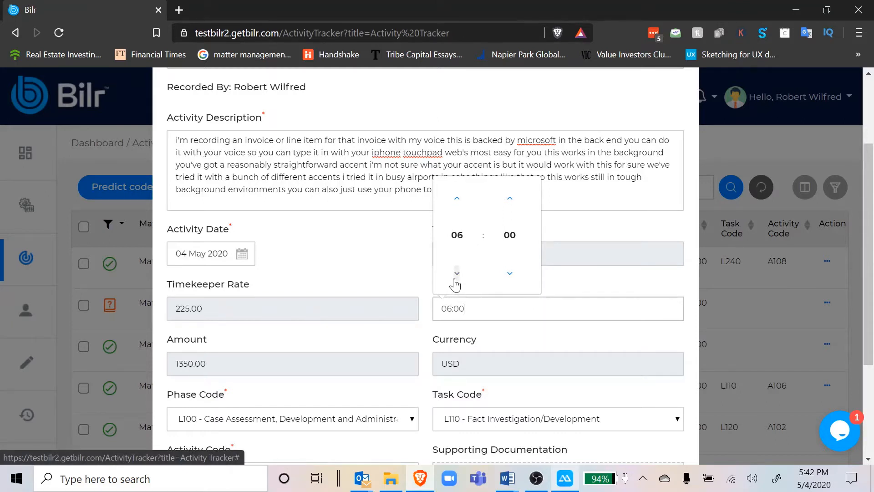
click(455, 280)
click(455, 279)
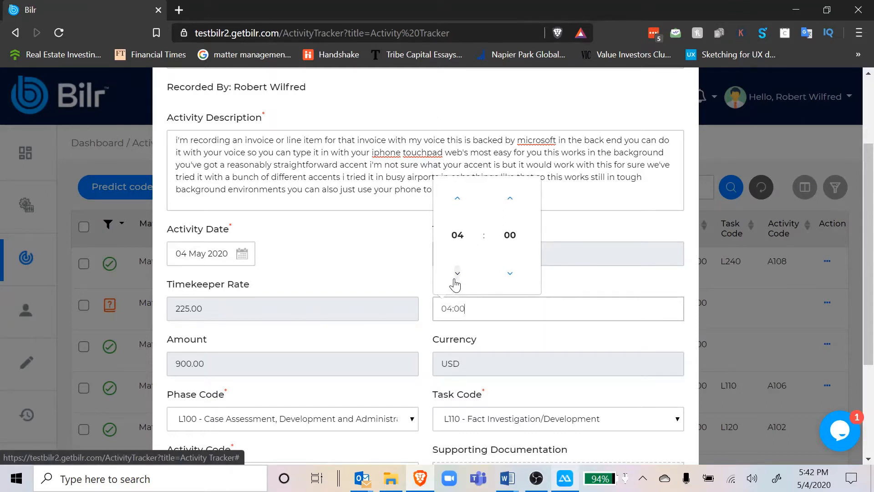
click(393, 227)
Update the edited Matter47 activity, confirming the update and dismissing the message.
scroll(391, 228, down, 4)
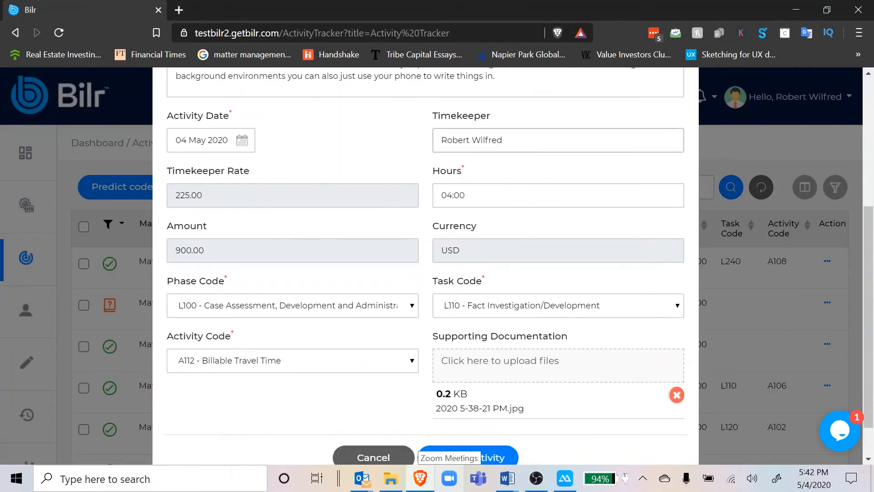
click(466, 409)
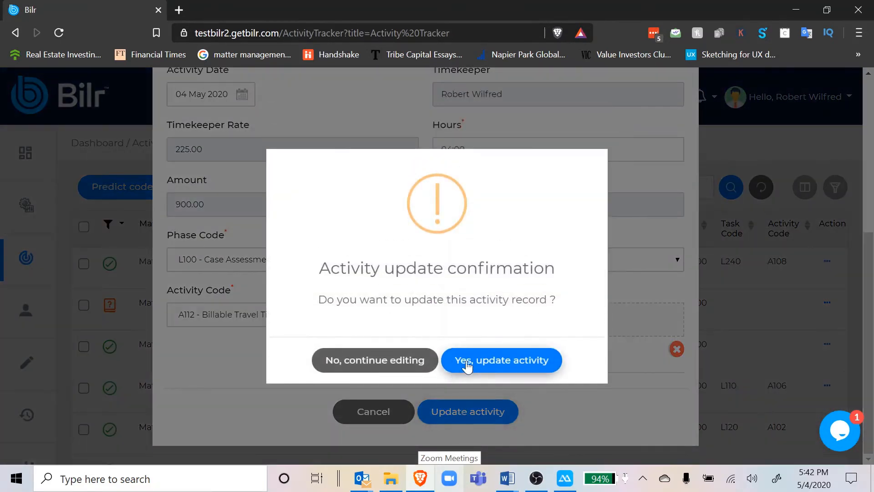
click(477, 363)
click(431, 363)
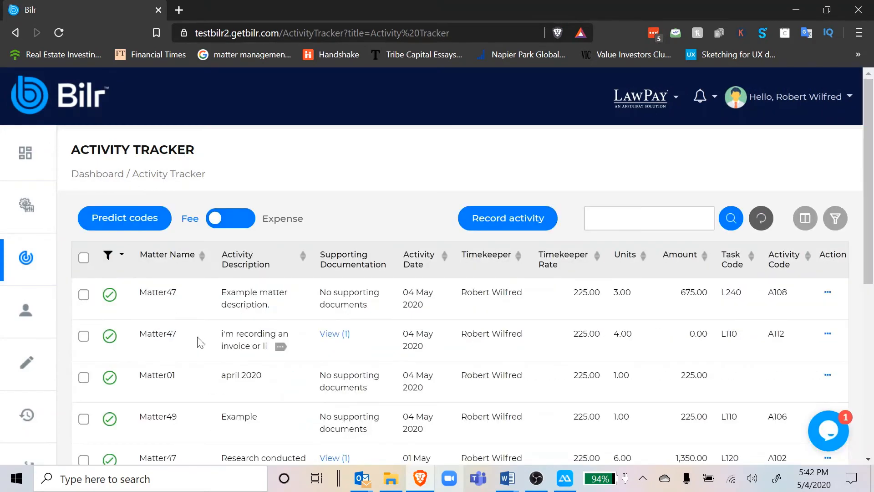
Switch the activity tracker from fees to expenses and start recording a new expense for Matter47.
scroll(199, 343, down, 1)
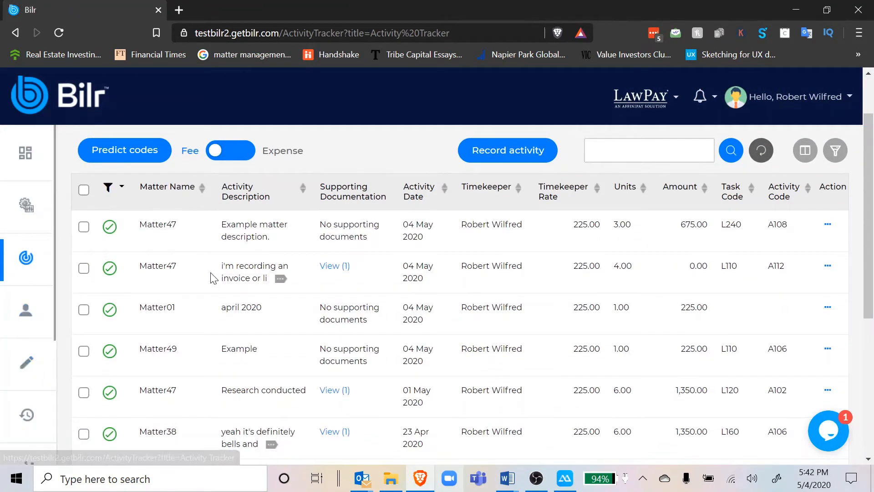
scroll(213, 278, up, 1)
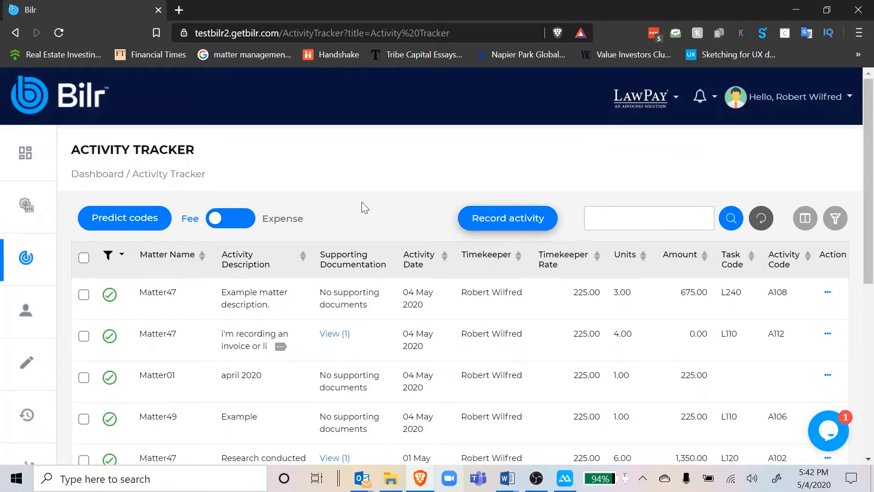
click(230, 219)
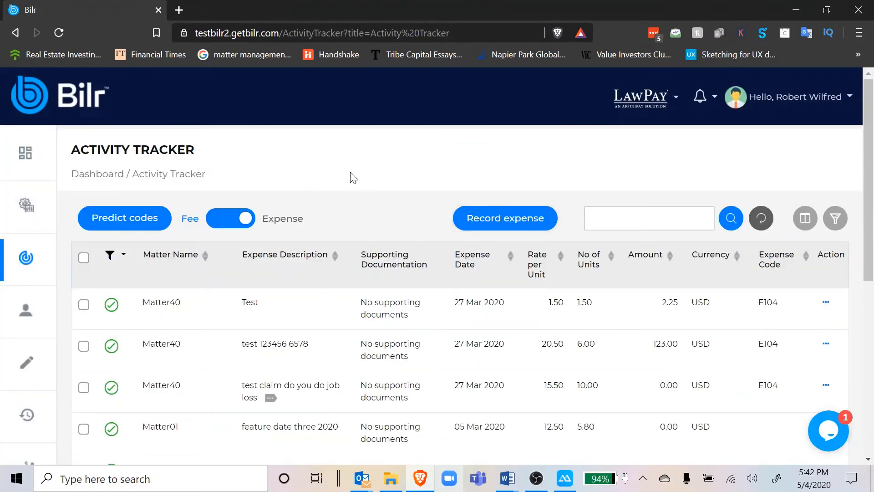
click(510, 219)
click(314, 302)
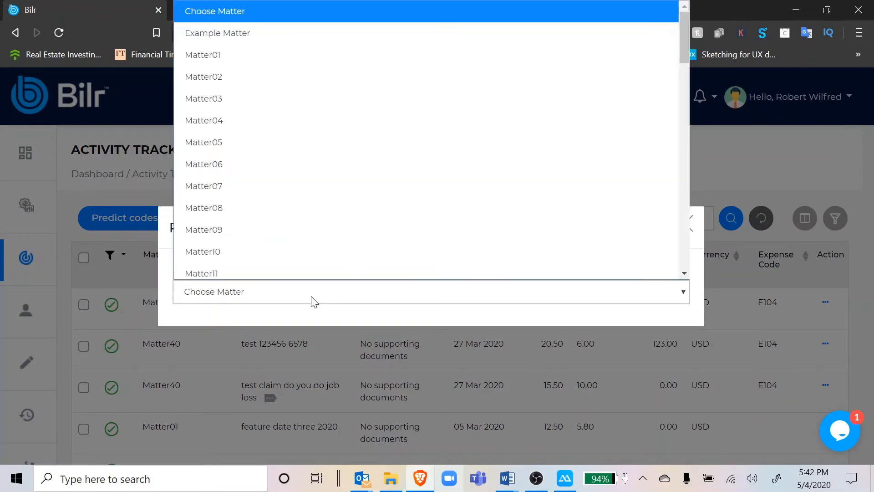
key(Down)
key(Down)
key(Down)
key(Down)
key(Down)
key(Down)
key(Down)
key(Down)
key(Down)
key(Down)
key(Down)
key(Down)
key(Down)
key(Down)
key(Down)
key(Down)
key(Down)
key(Down)
key(Down)
key(Down)
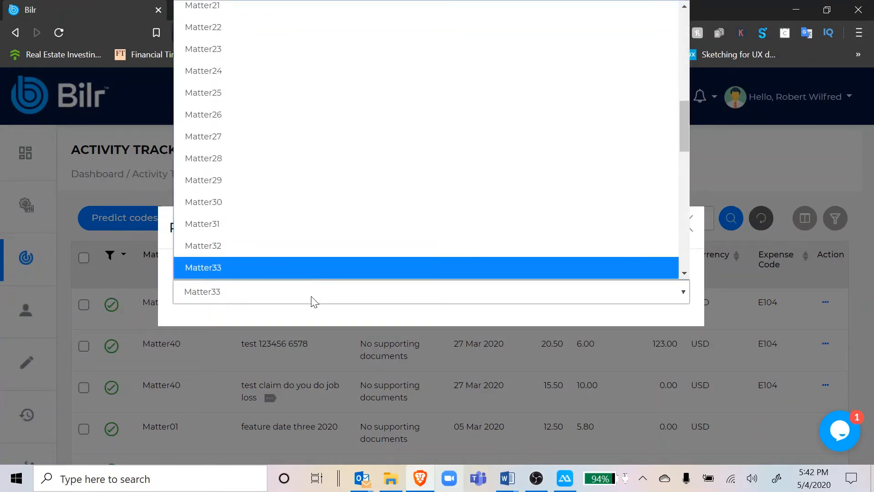
key(Down)
key(Down)
key(Down)
key(Down)
key(Down)
key(Down)
key(Down)
key(Down)
key(Down)
key(Down)
key(Down)
key(Down)
key(Down)
key(Down)
key(Down)
key(Up)
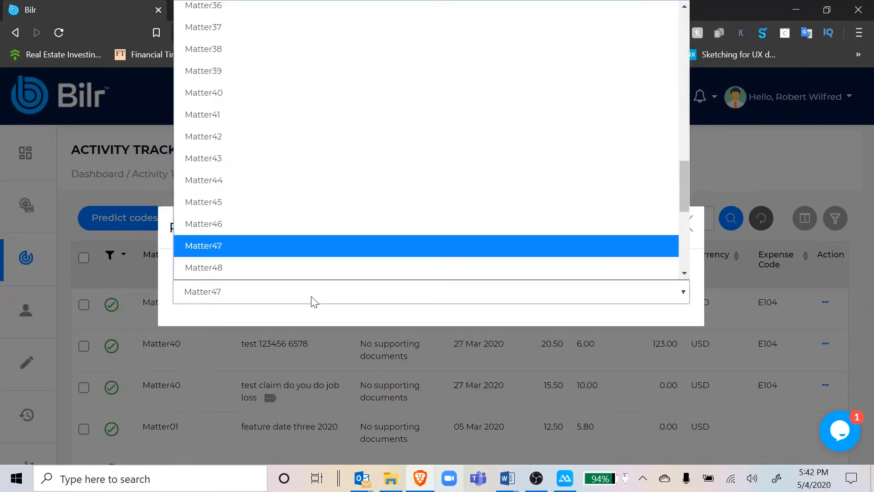
key(Return)
Enter the expense description "Taxi to the client's office." and set the expense date to 4 May 2020.
click(474, 280)
scroll(474, 280, down, 1)
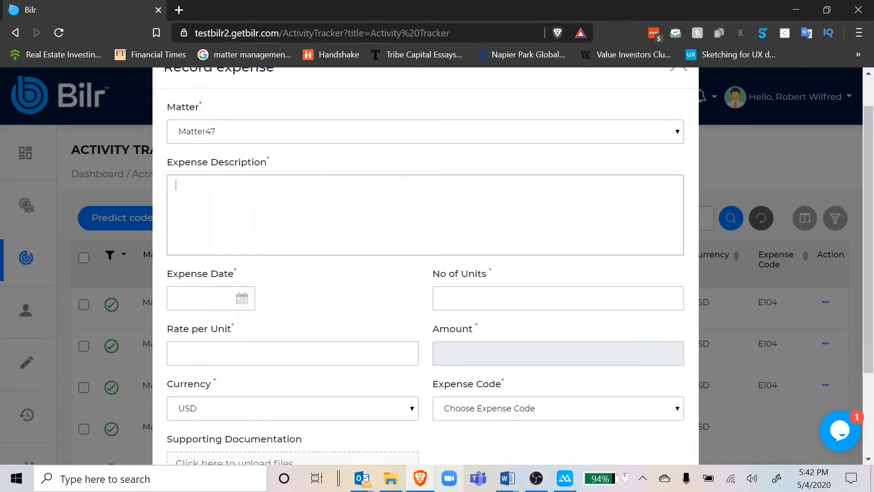
text(Taxi to the client's office.)
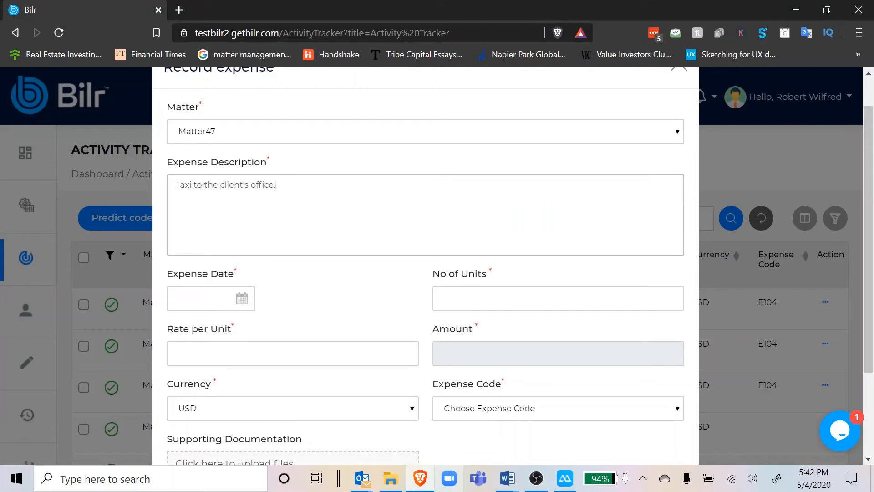
click(242, 297)
click(196, 220)
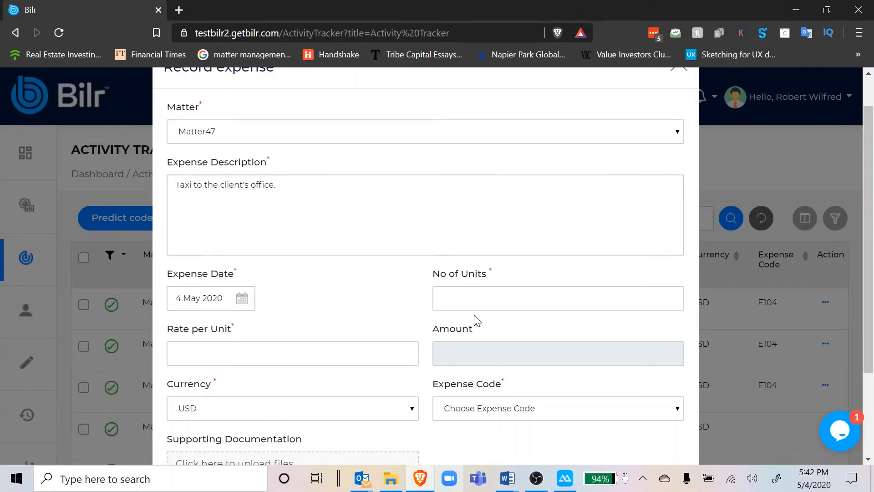
Set the expense to 1 unit at a rate of 32 per unit, with USD as the currency.
click(475, 298)
text(1)
key(Tab)
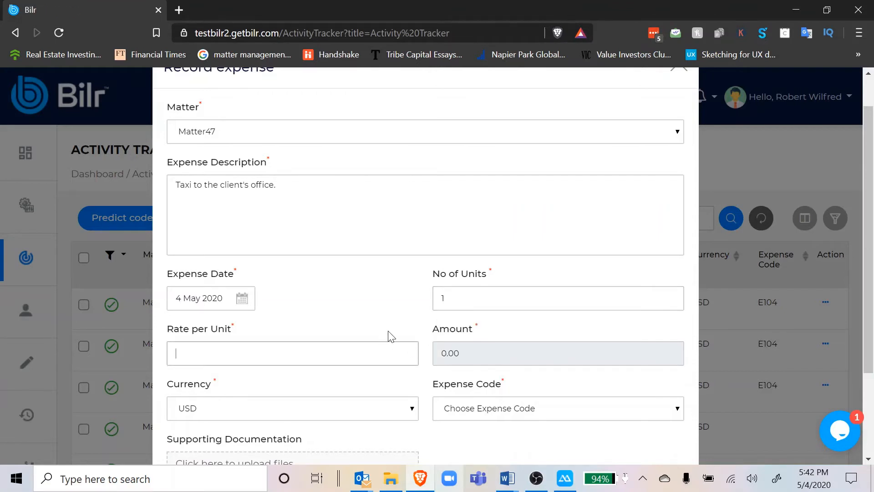
text(32)
key(Tab)
scroll(385, 337, down, 2)
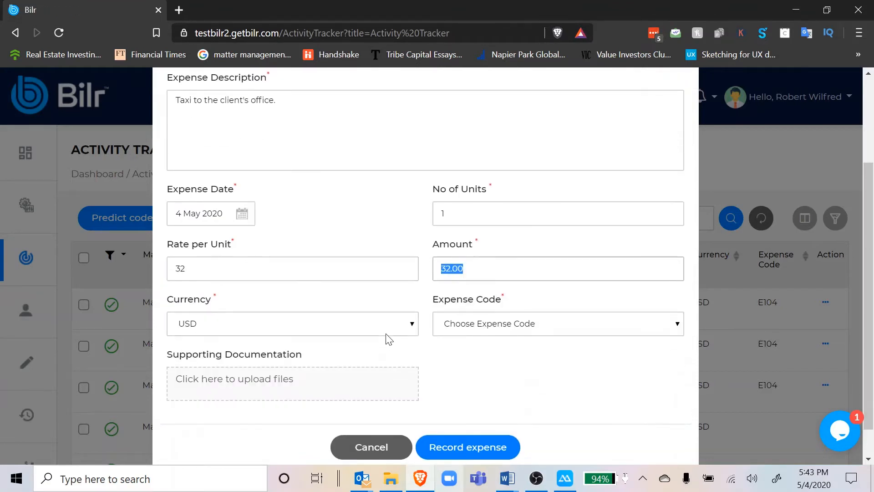
click(381, 328)
click(366, 300)
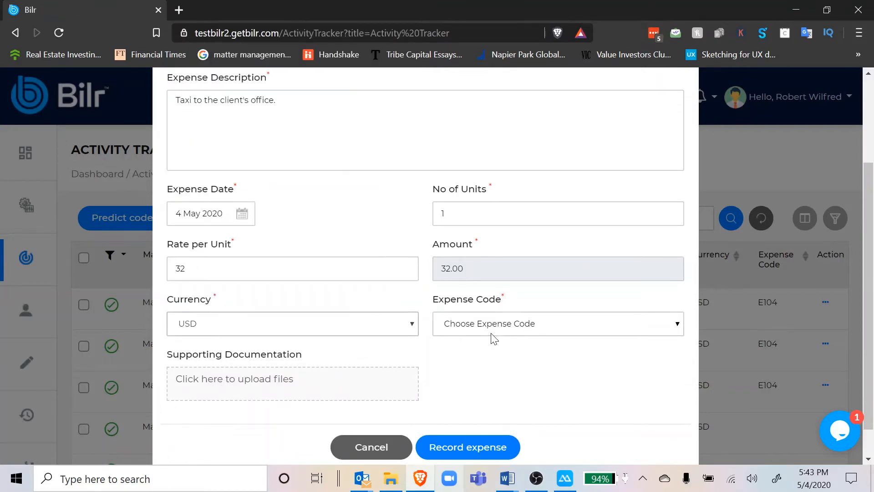
Choose expense code E113 - Subpoena fees and record the expense, confirming it and dismissing the message.
click(491, 334)
click(512, 273)
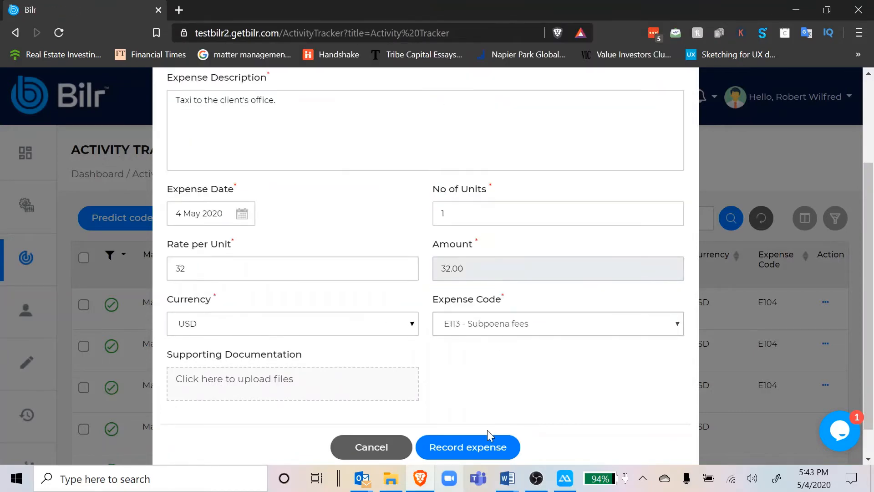
scroll(487, 431, down, 1)
click(458, 412)
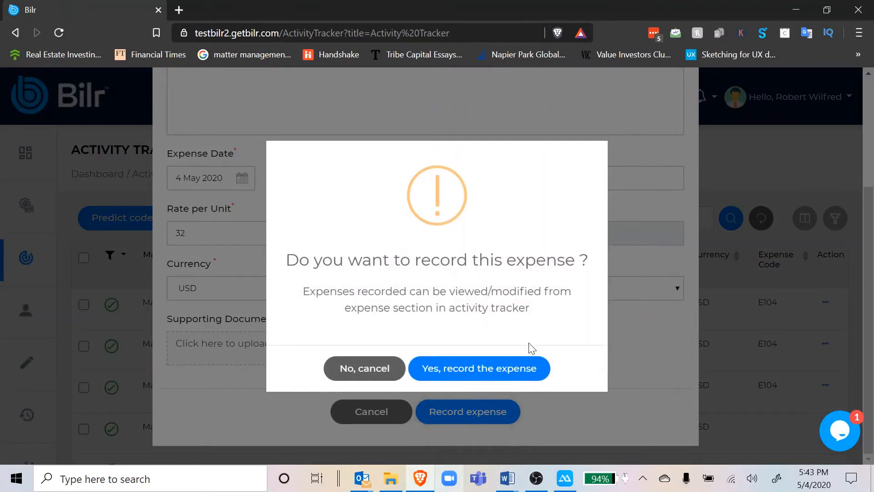
click(486, 368)
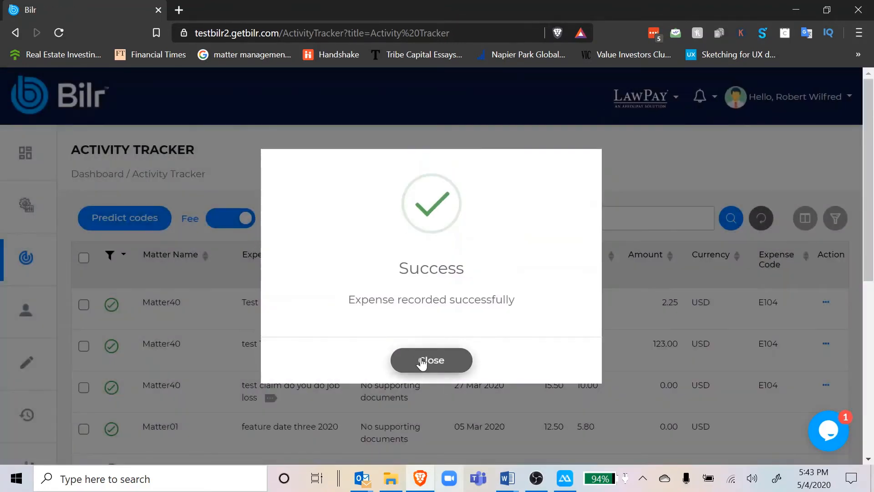
click(426, 357)
scroll(248, 301, down, 2)
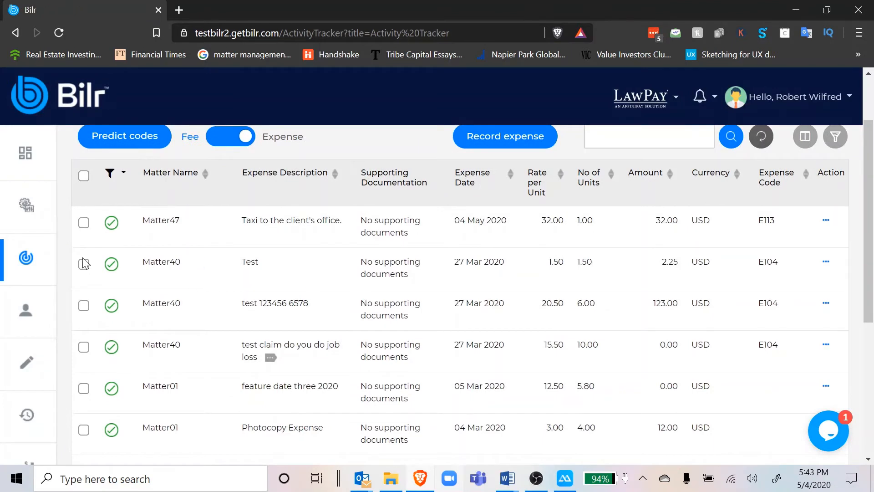
Go to the invoice creation page and select Matter47 as the matter to invoice.
click(24, 361)
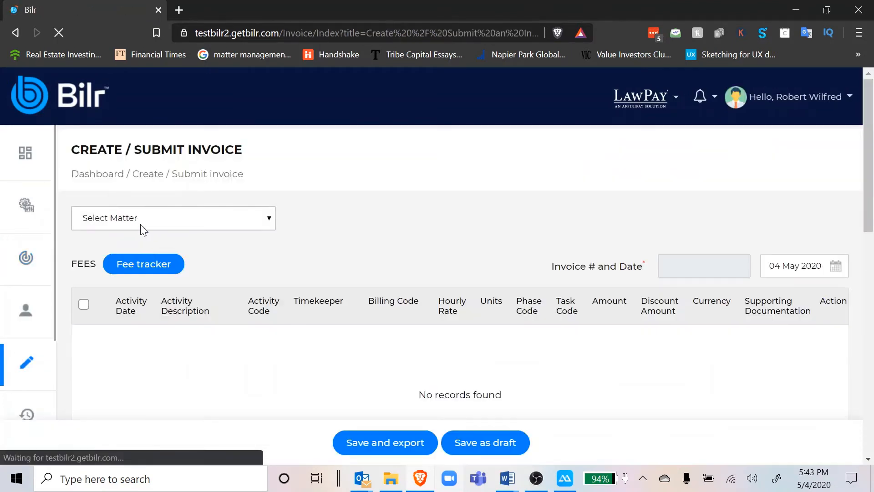
click(140, 224)
key(Down)
key(Down)
key(Down)
key(Down)
key(Down)
key(Down)
key(Down)
key(Down)
key(Down)
key(Down)
key(Down)
key(Down)
key(Down)
key(Down)
key(Down)
key(Down)
key(Down)
key(Down)
key(Down)
key(Down)
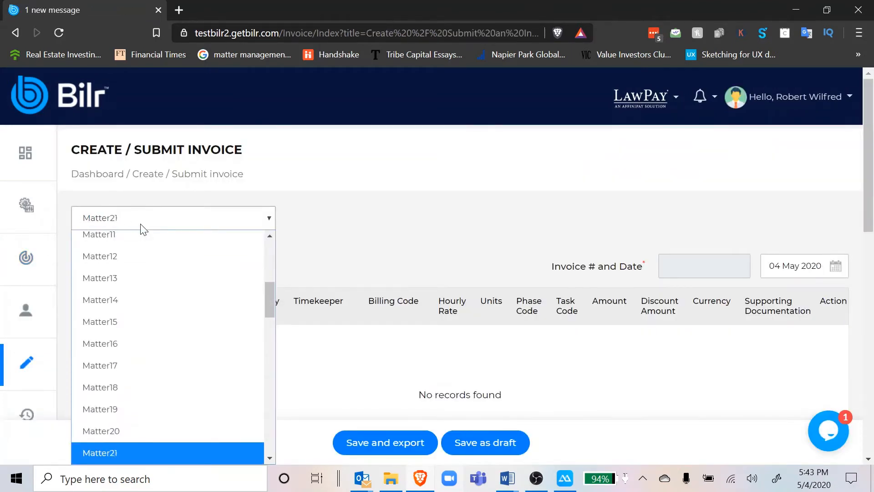
key(Down)
key(Down)
key(Down)
key(Down)
key(Down)
key(Down)
key(Down)
key(Down)
key(Down)
key(Down)
key(Down)
key(Down)
key(Down)
key(Down)
key(Down)
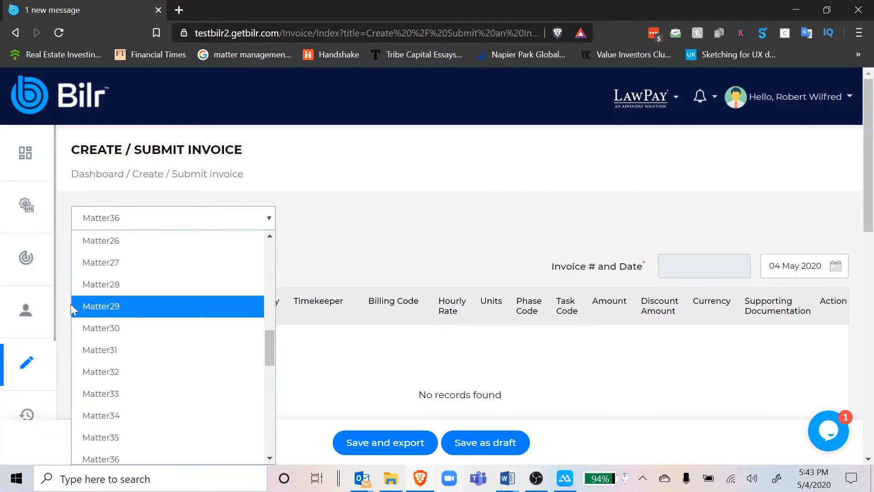
key(Down)
key(Down)
key(Down)
key(Down)
key(Down)
key(Down)
key(Down)
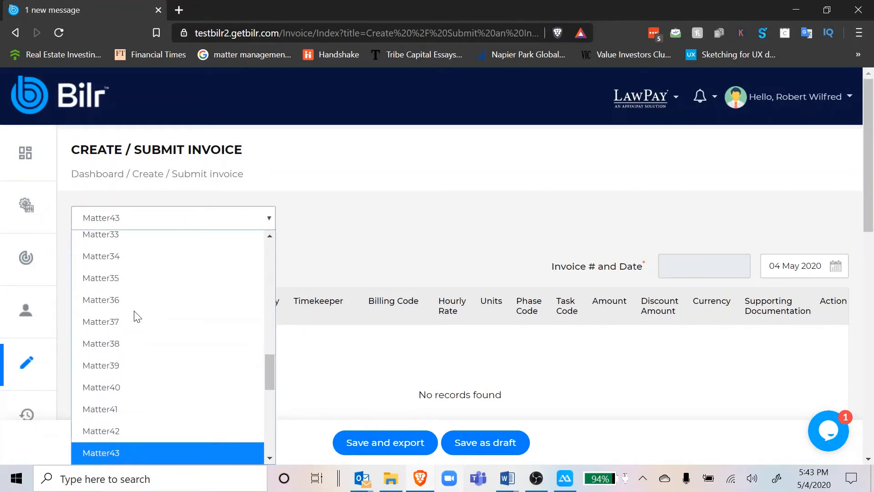
key(Down)
key(Down)
key(Down)
key(Down)
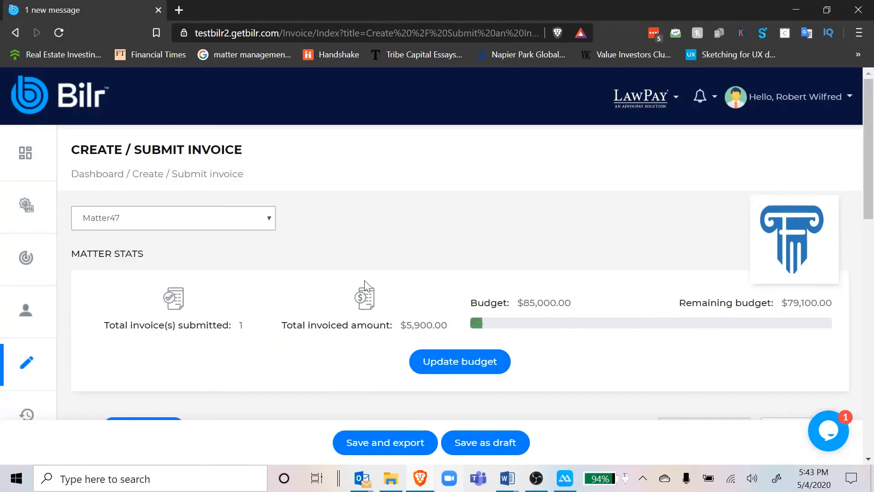
Examine Matter47's invoice and budget statistics, including its budget update form, and the fee items listed for the invoice.
double_click(241, 320)
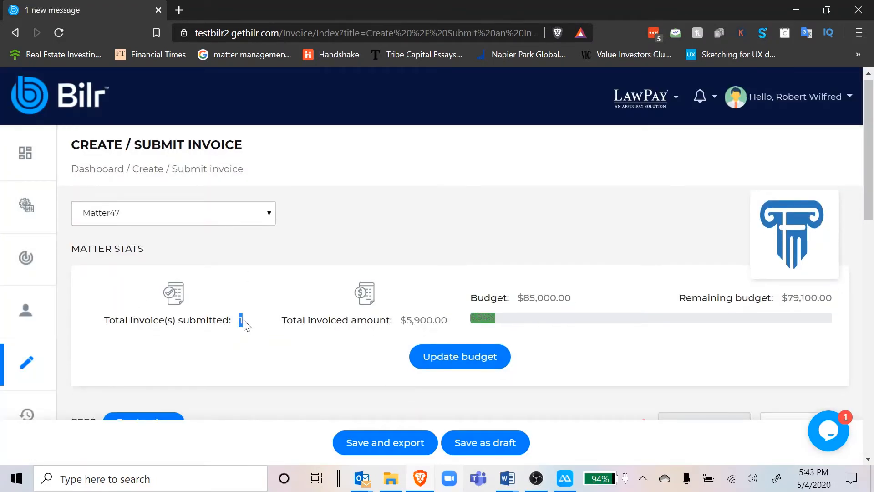
scroll(348, 343, down, 1)
click(455, 341)
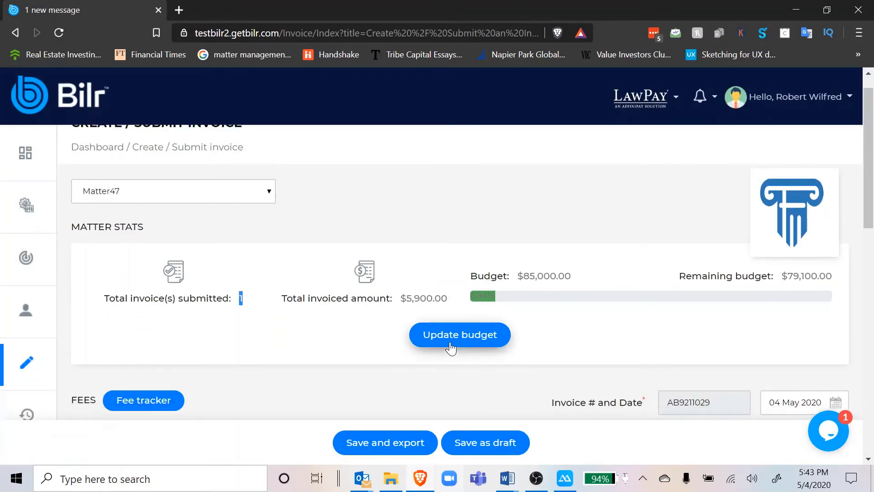
click(411, 356)
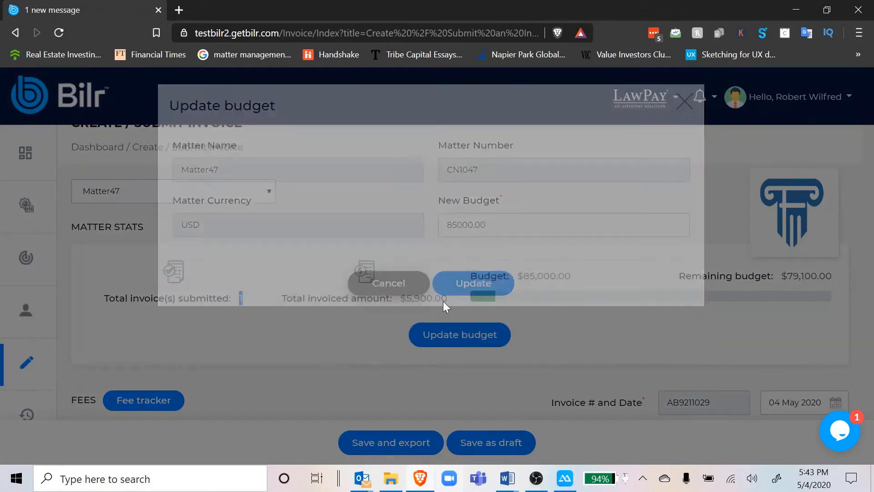
scroll(458, 262, down, 2)
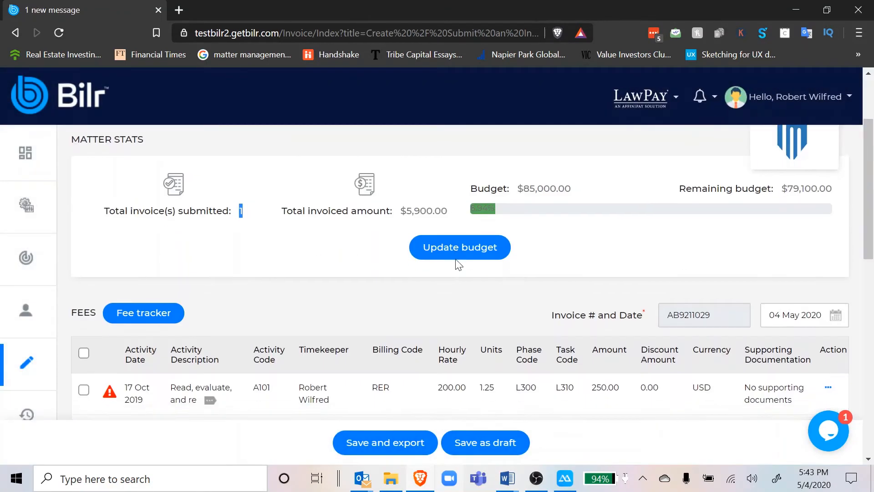
scroll(458, 264, down, 3)
scroll(457, 264, down, 1)
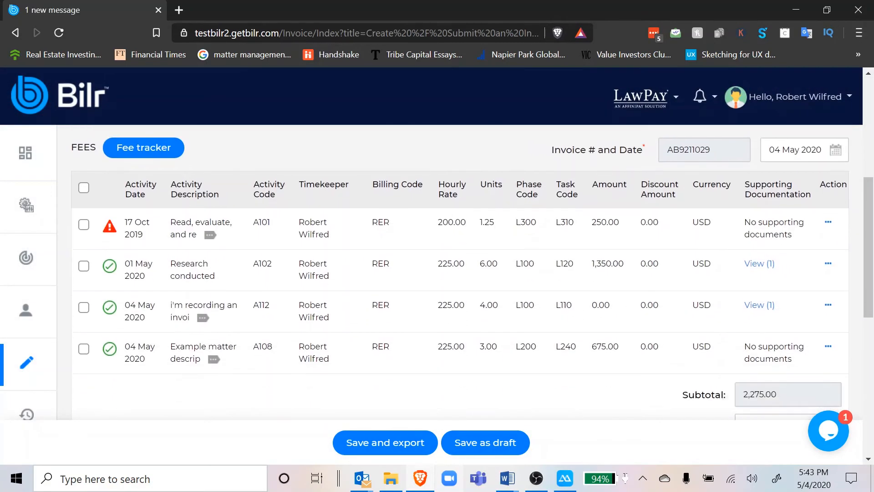
Examine the billing guideline alert and the activity description of the 17 Oct 2019 fee item.
click(108, 230)
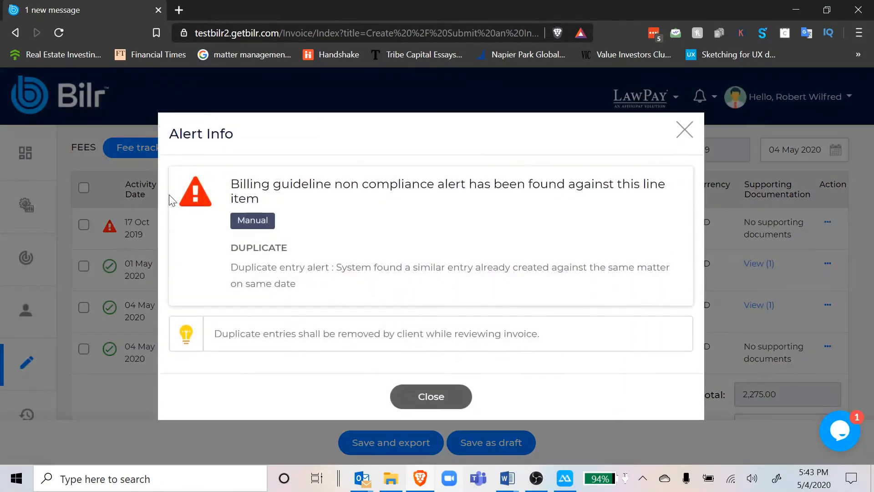
click(431, 396)
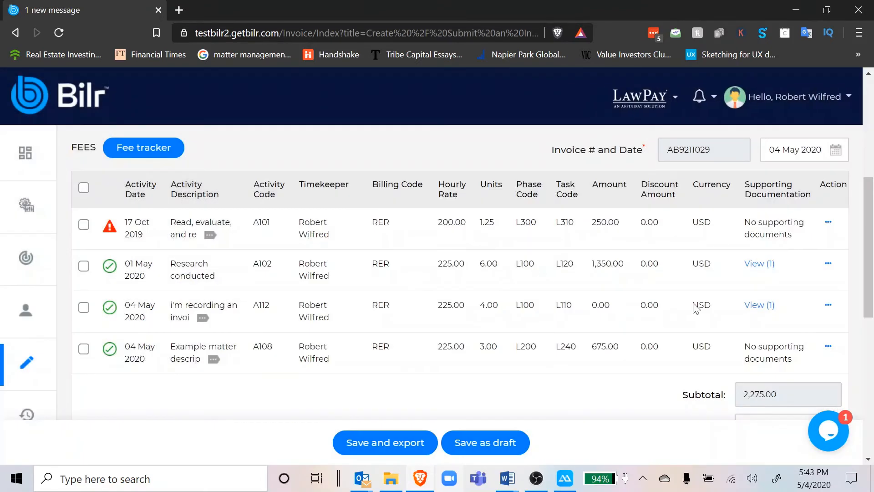
click(212, 236)
triple_click(191, 273)
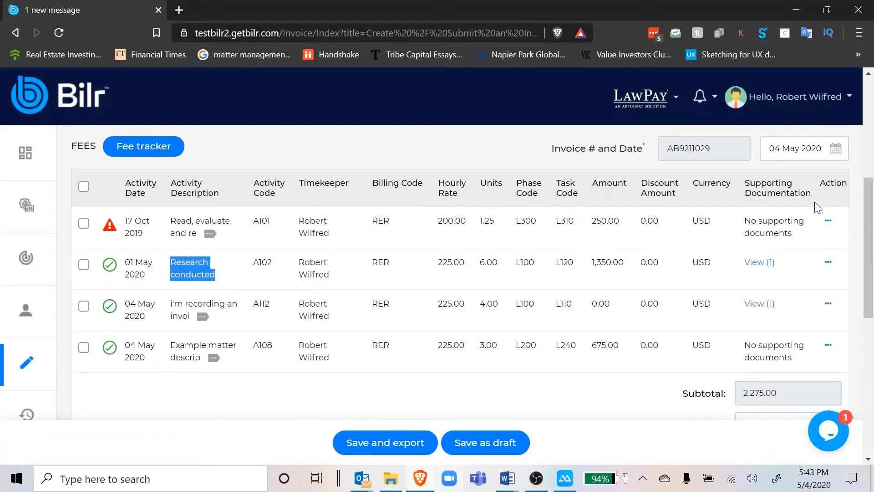
Ignore the billing guideline alert on the 17 Oct 2019 fee item, choosing a reason and confirming.
click(828, 220)
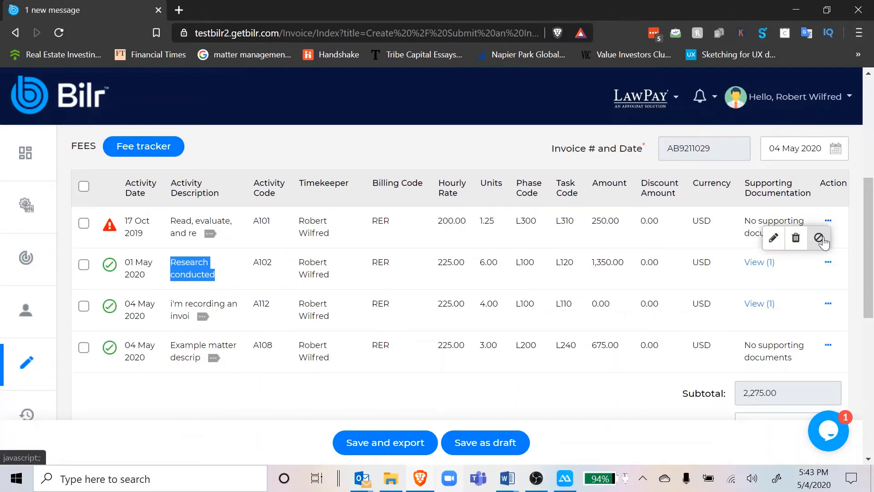
click(819, 238)
click(449, 341)
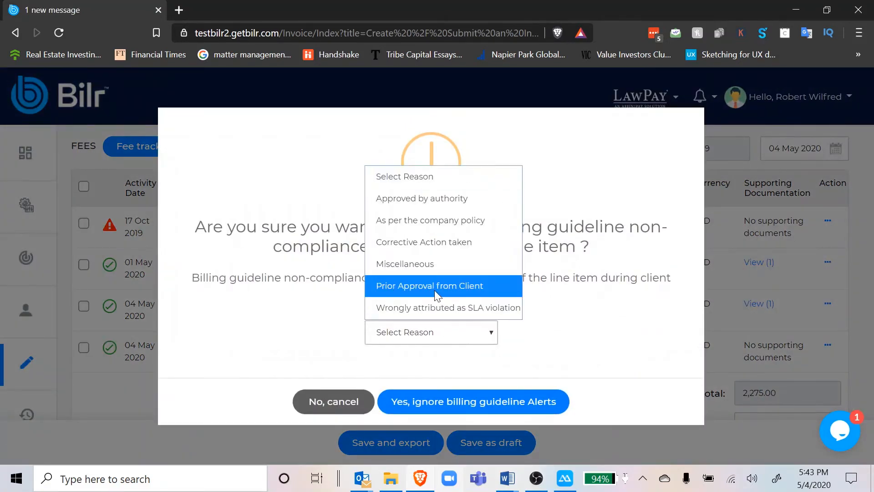
click(436, 302)
click(469, 405)
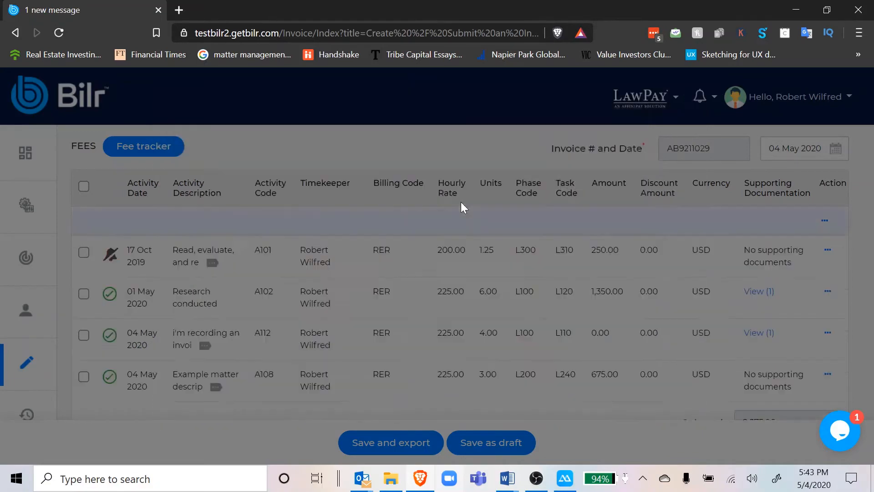
Review the invoice's fee and expense items, save it as a new invoice, and export it in PDF format.
scroll(273, 305, down, 8)
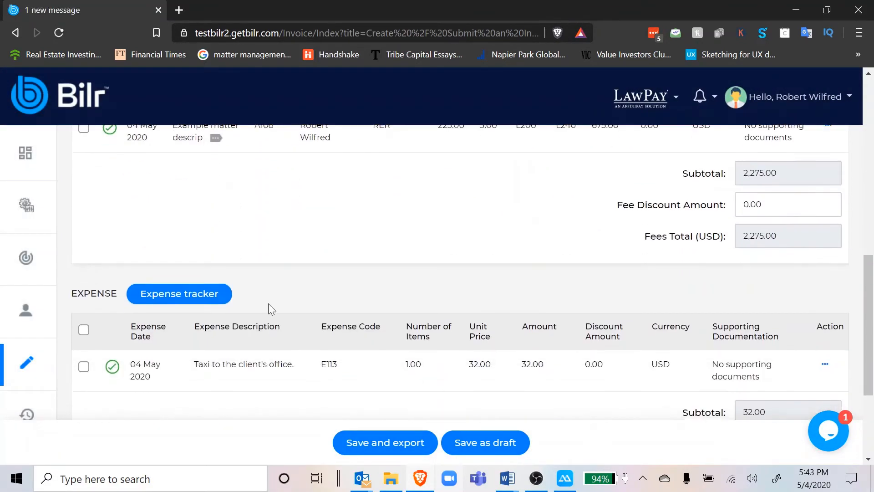
scroll(397, 353, up, 8)
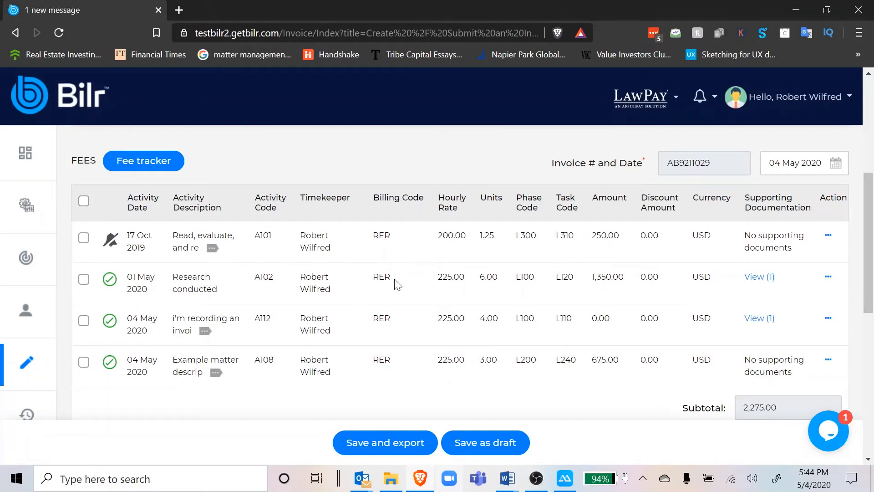
scroll(397, 285, down, 6)
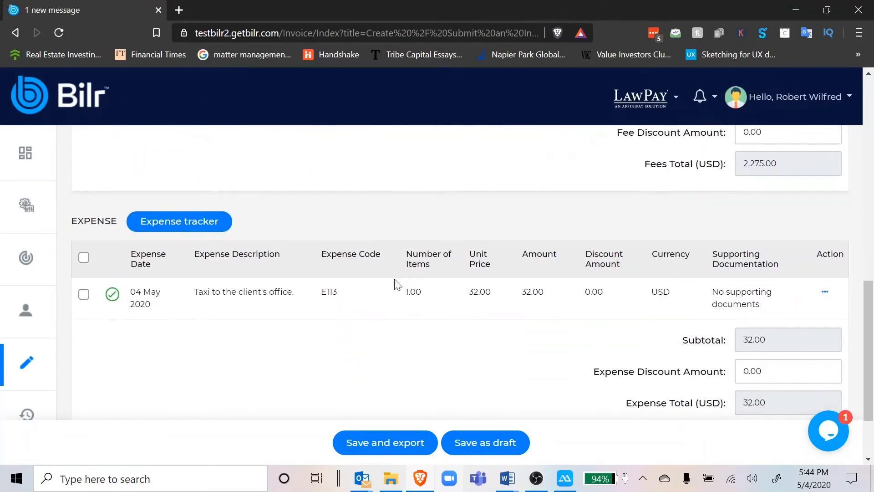
click(396, 443)
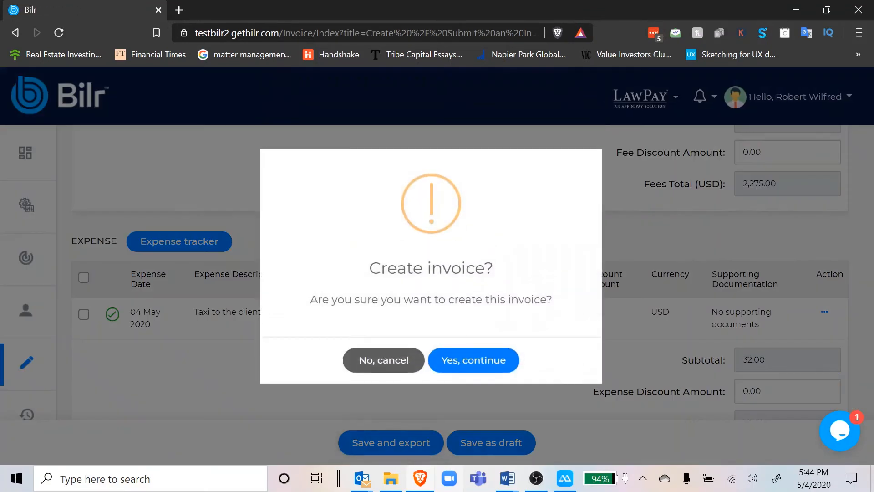
click(471, 367)
click(431, 332)
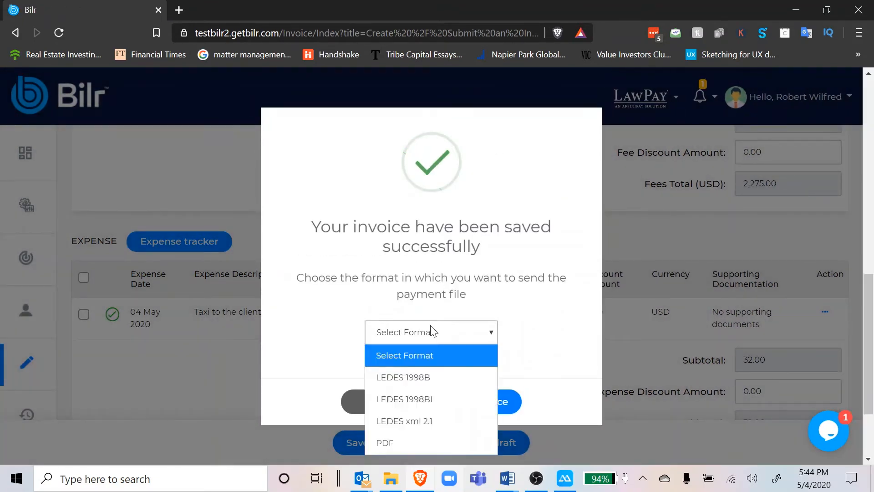
click(376, 442)
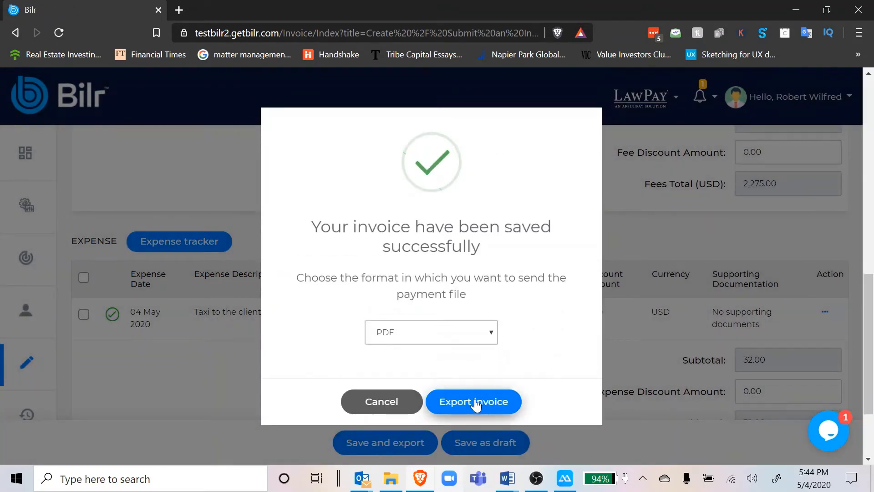
click(474, 402)
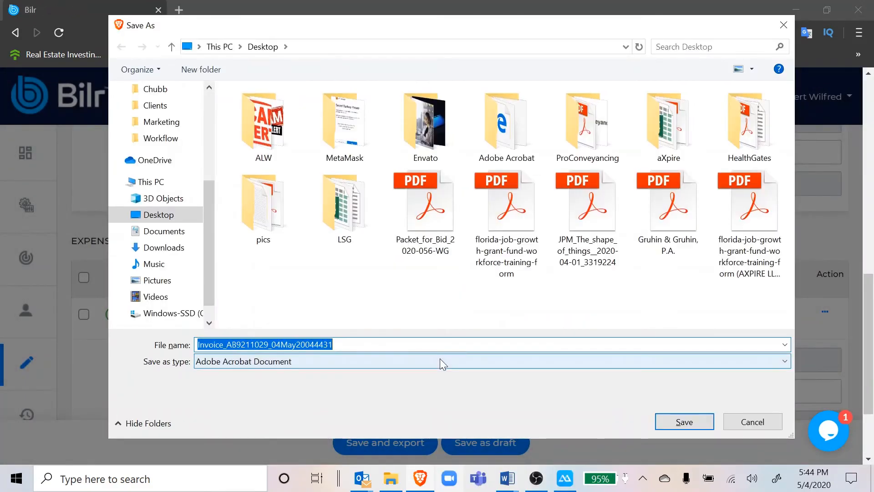
Save the exported PDF on the Desktop as Frontier-Law-Group-Inv and dismiss the export message.
text(Fronter)
key(BackSpace)
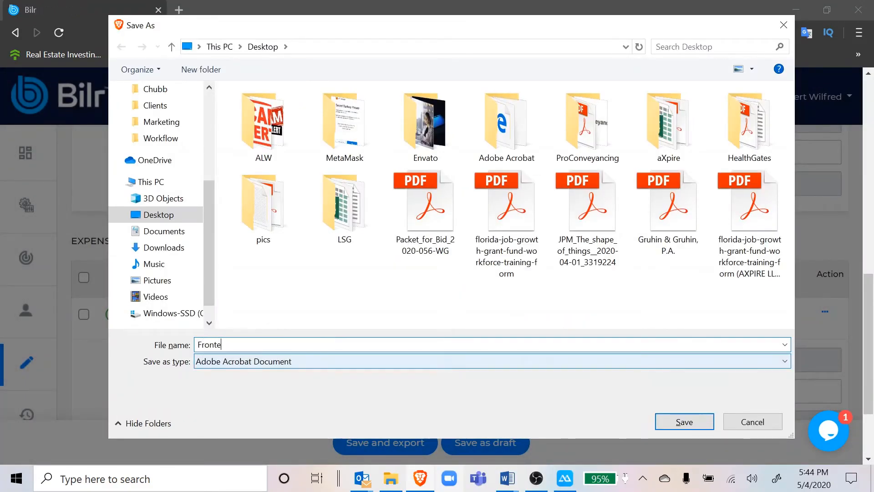
key(BackSpace)
text(ier-Law-Grou)
key(BackSpace)
key(BackSpace)
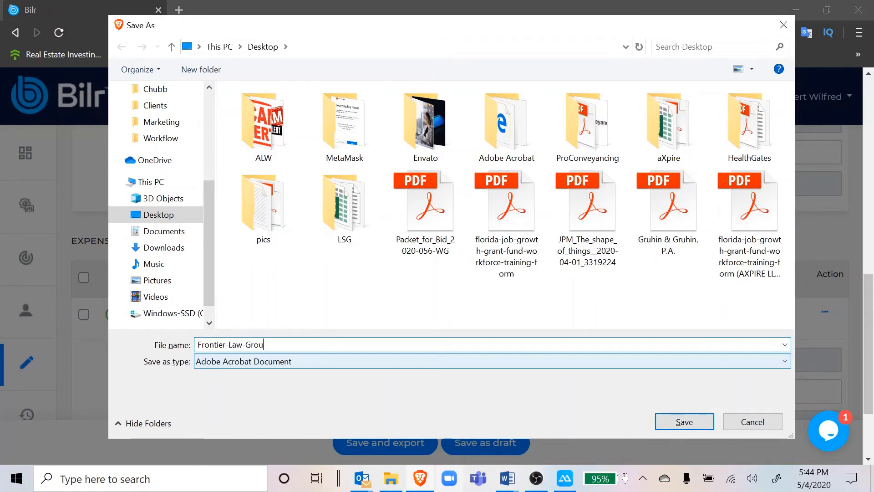
text(p-Invoice)
click(690, 421)
click(426, 356)
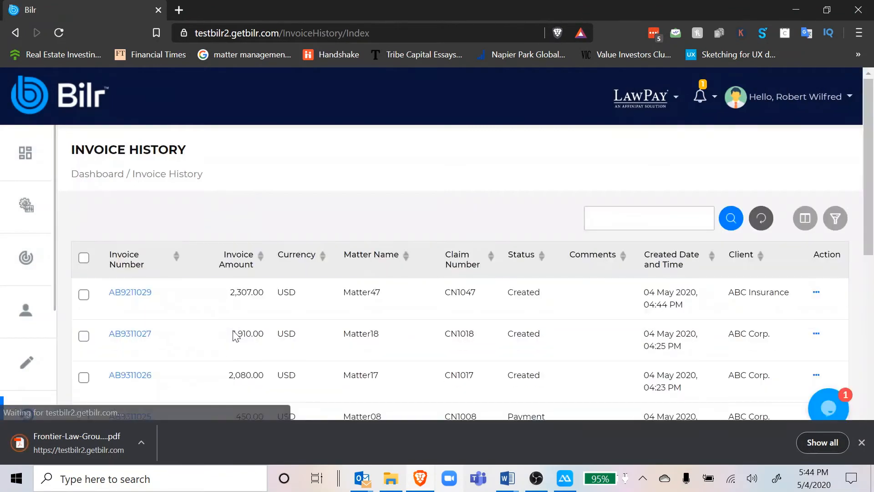
Sort the invoice history by matter name in descending order and go to page 2 of the list.
scroll(232, 226, down, 1)
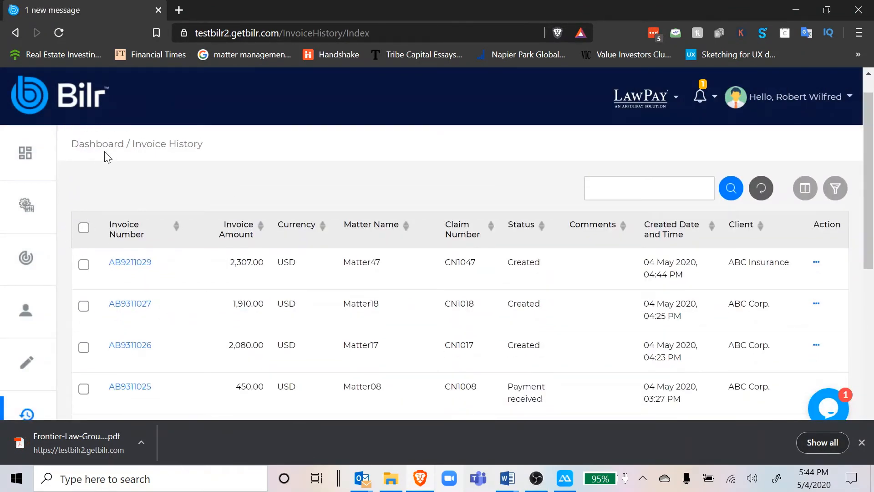
scroll(109, 159, up, 1)
scroll(39, 344, down, 2)
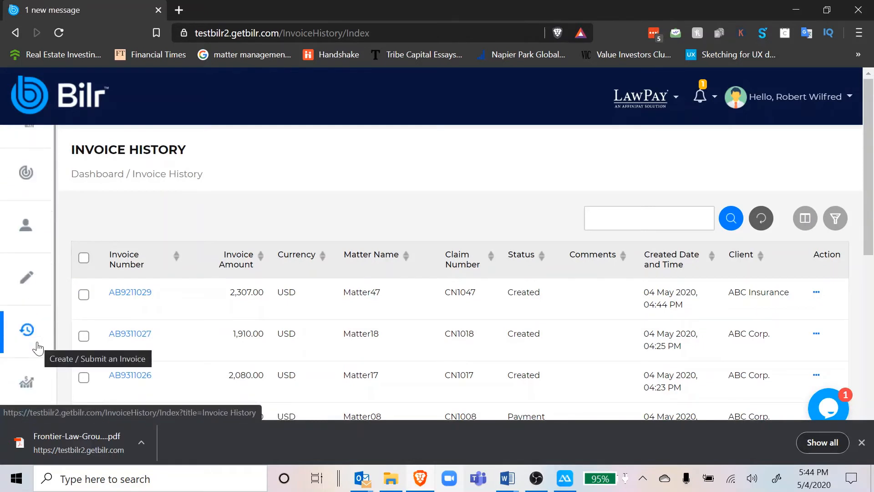
scroll(38, 348, down, 1)
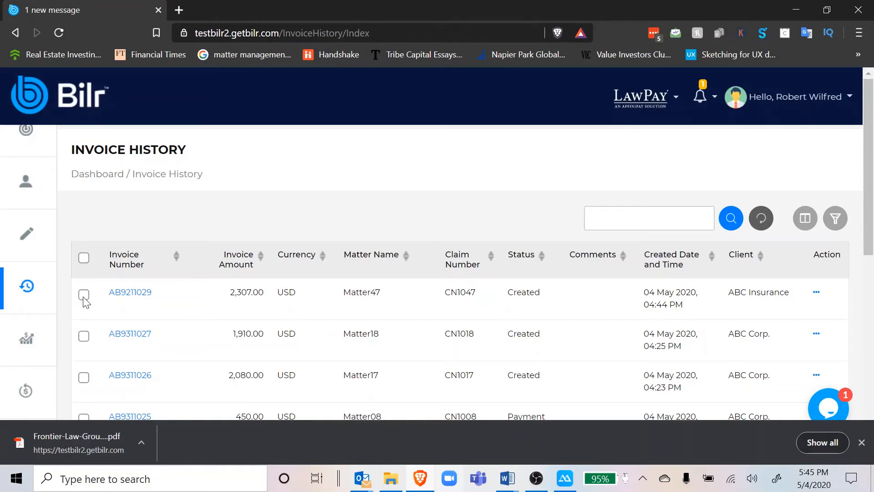
click(354, 258)
click(355, 263)
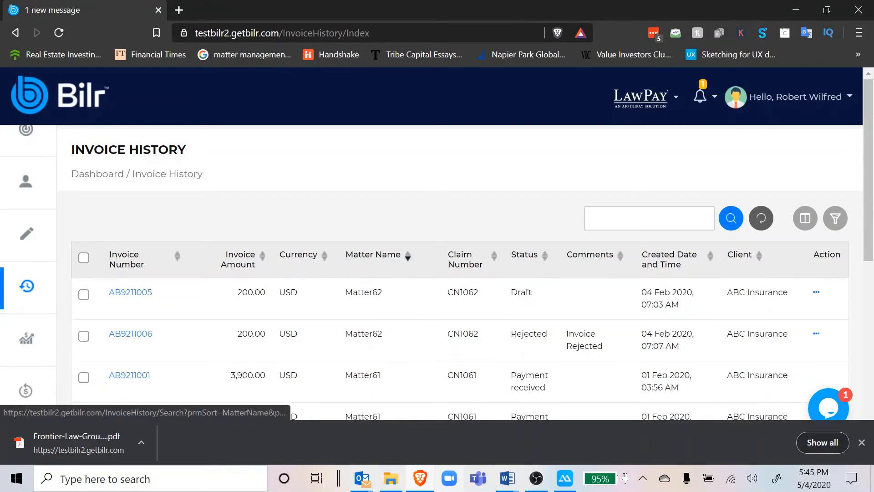
scroll(349, 337, down, 8)
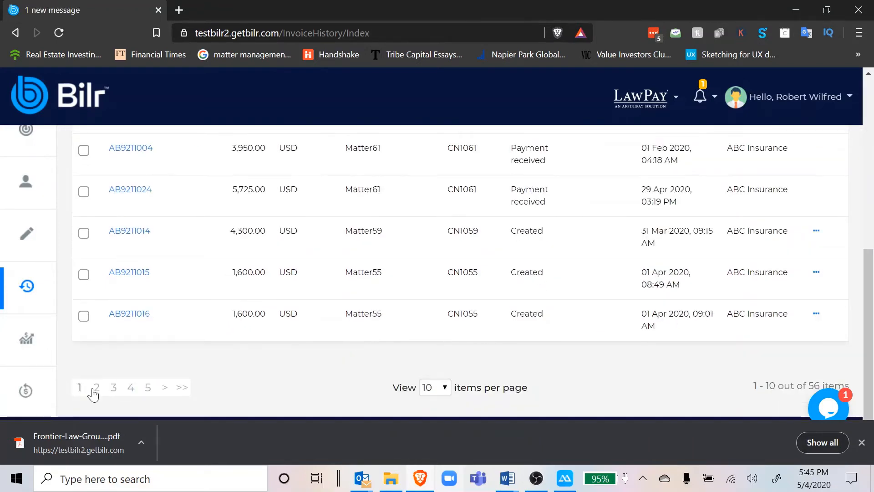
click(97, 388)
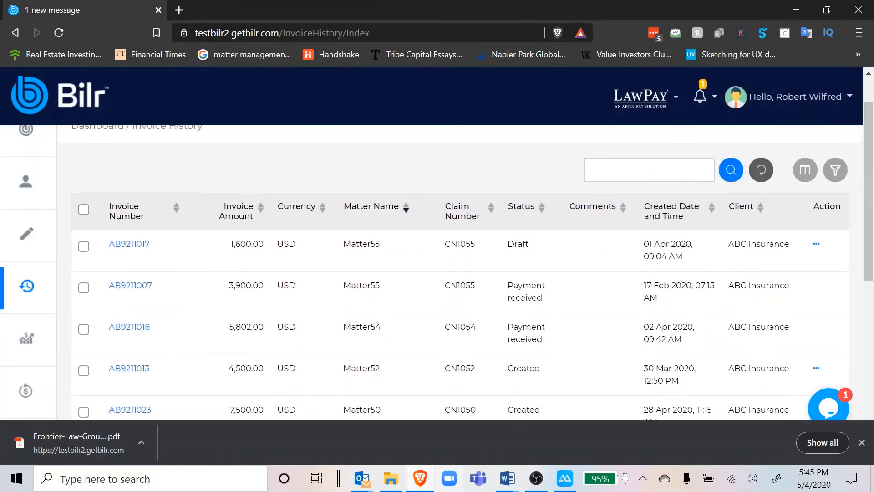
Select both Matter47 invoices and check the export formats offered for them without exporting.
click(650, 169)
scroll(320, 306, down, 8)
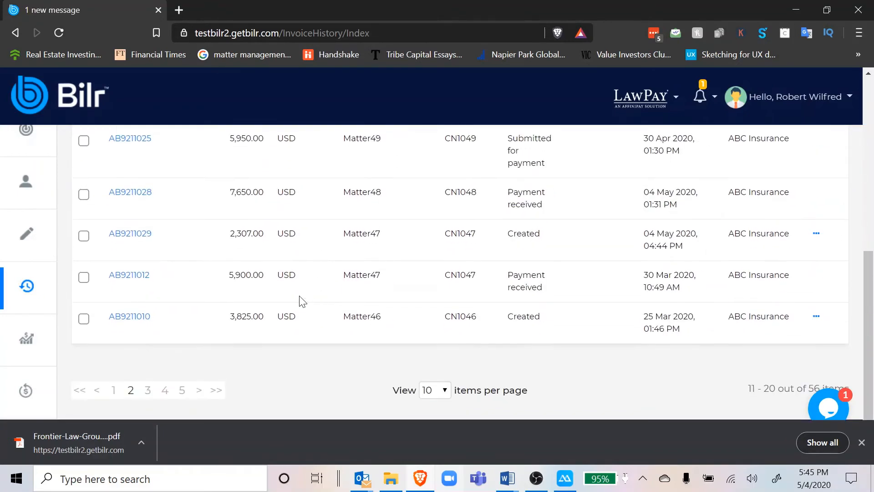
click(83, 237)
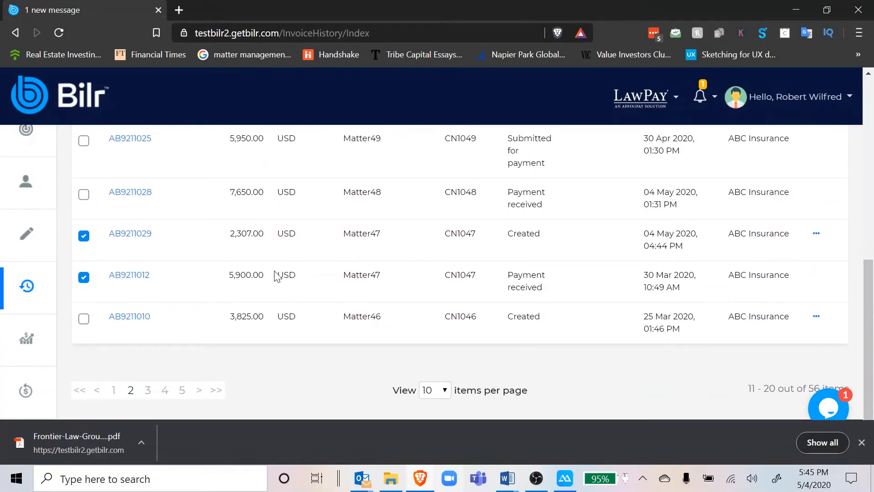
scroll(276, 277, up, 2)
scroll(275, 277, up, 2)
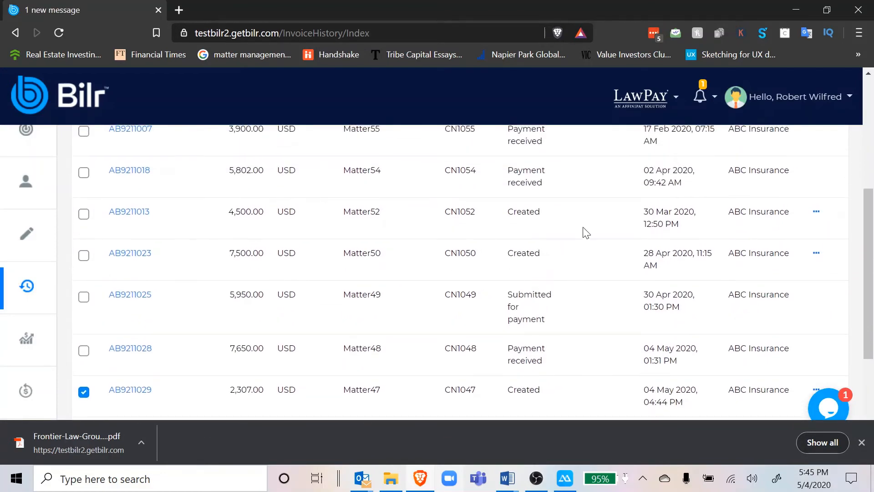
scroll(592, 232, up, 4)
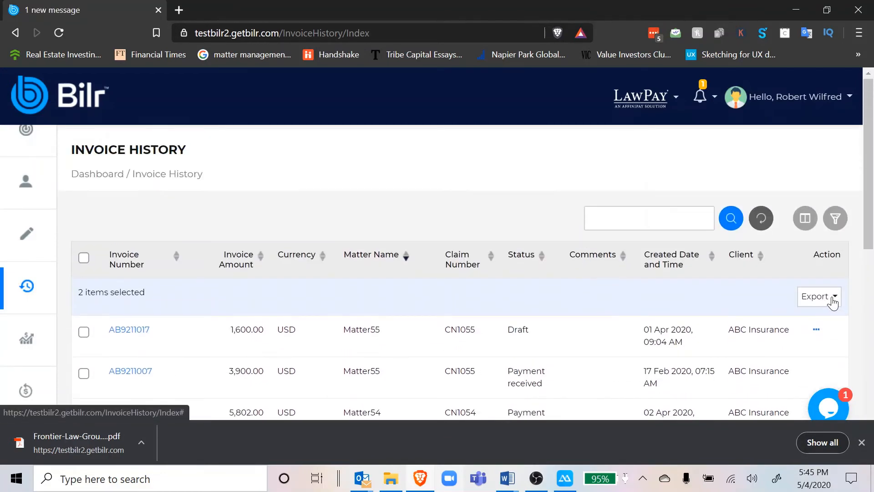
click(819, 301)
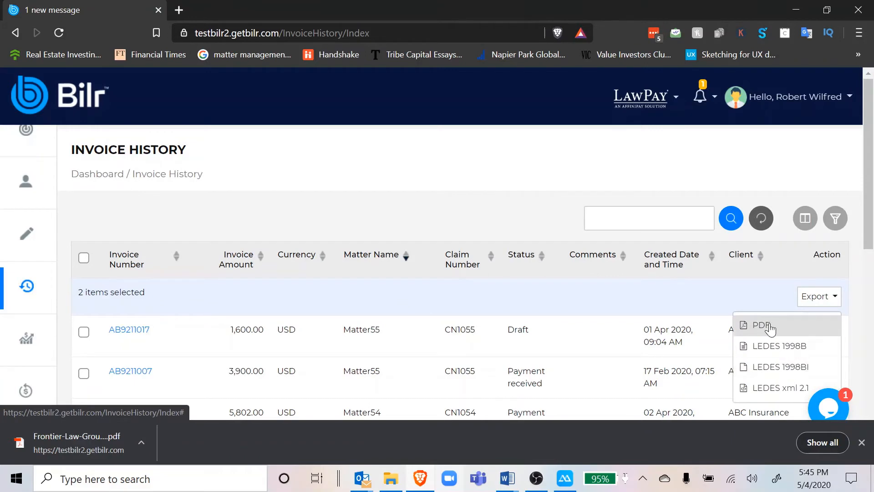
click(678, 298)
Open the 04 May 2020 Matter47 invoice for editing, review its items and matter stats, and dismiss the downloads bar.
scroll(678, 298, down, 10)
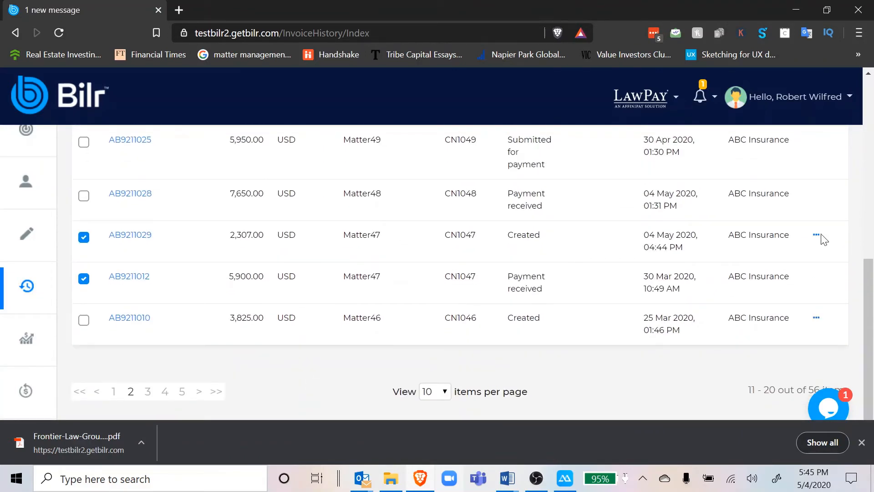
click(817, 236)
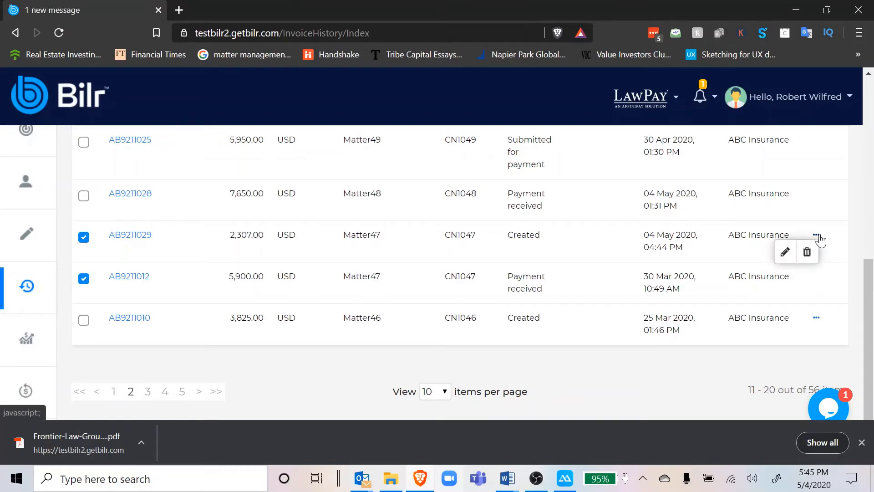
click(784, 252)
scroll(628, 258, down, 15)
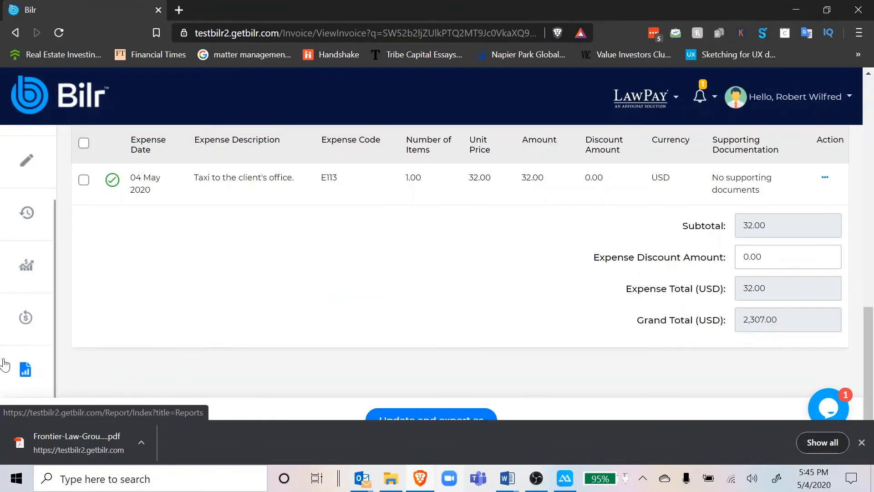
scroll(160, 264, up, 15)
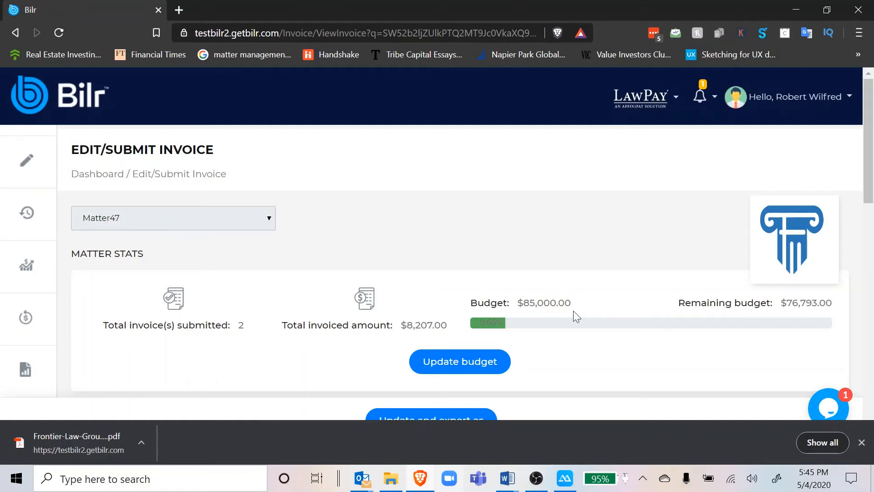
click(861, 443)
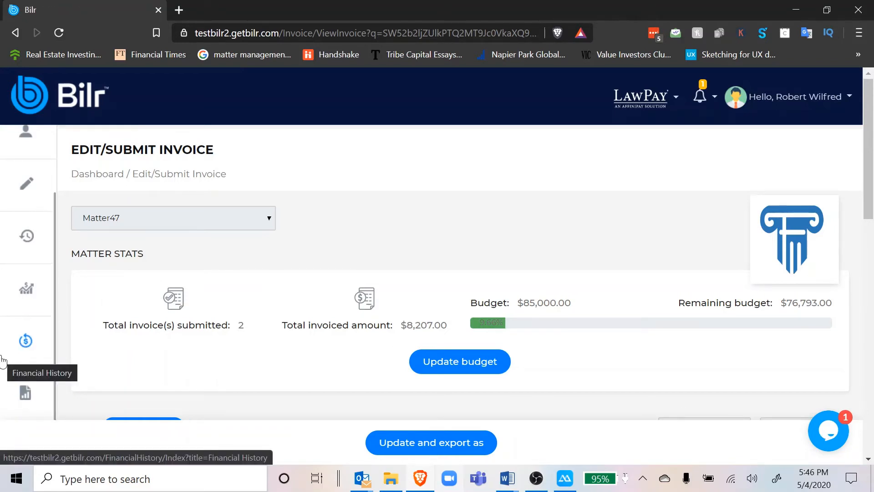
Open the Financials list, select the Matter47 invoice, and start recording a payment for it.
click(12, 303)
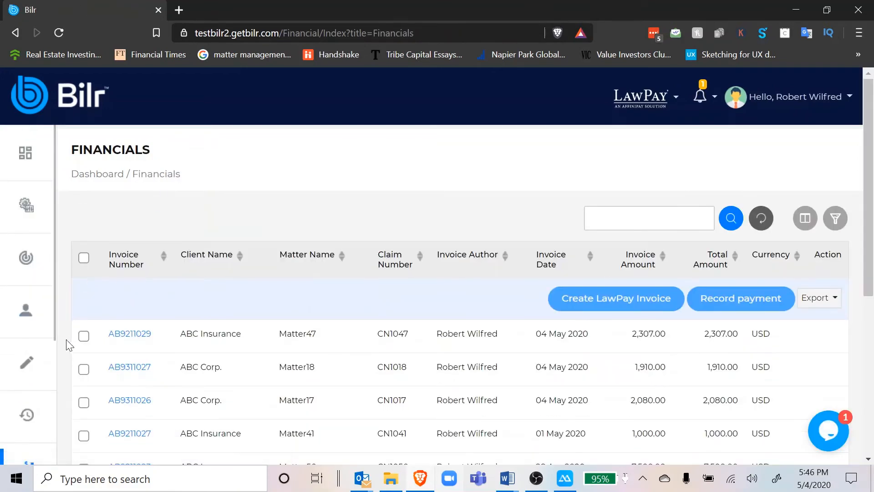
click(84, 337)
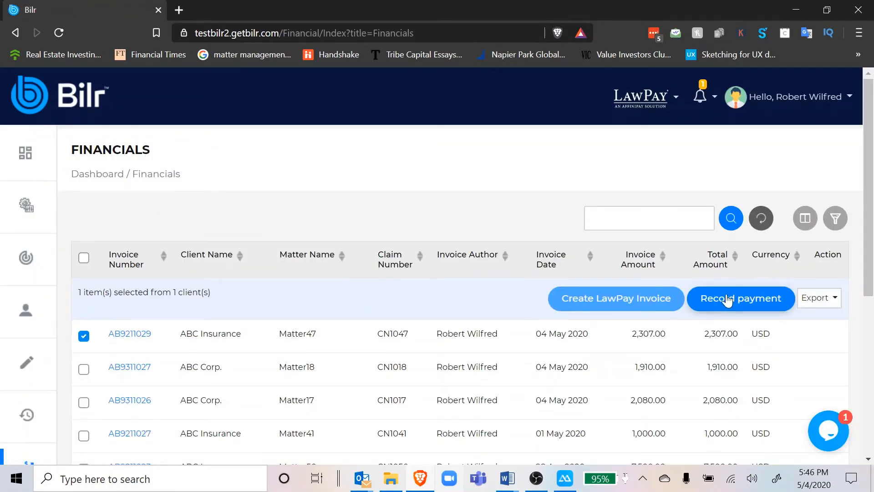
click(742, 298)
scroll(376, 377, down, 2)
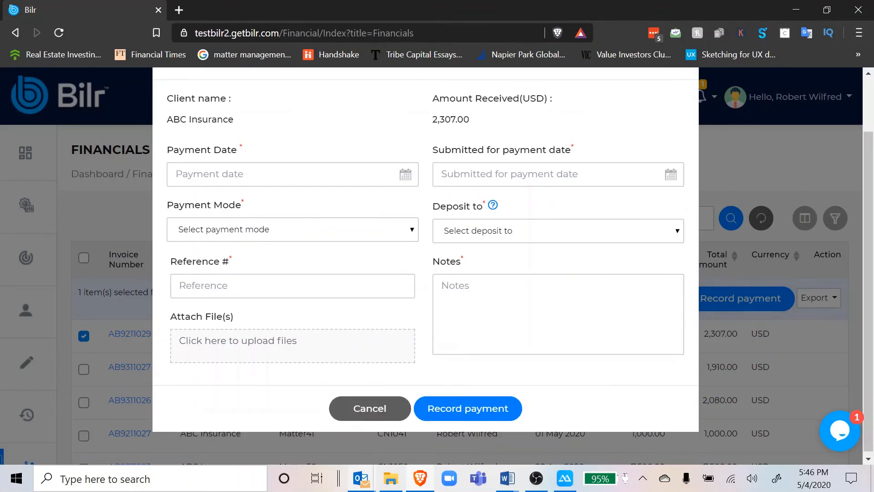
Set both the payment date and the submitted for payment date to 4 May 2020.
click(176, 174)
click(196, 238)
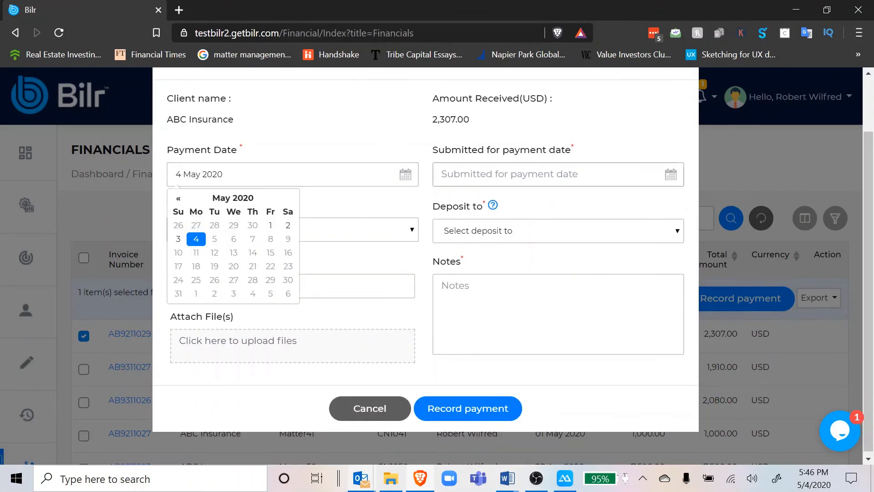
click(609, 178)
click(462, 243)
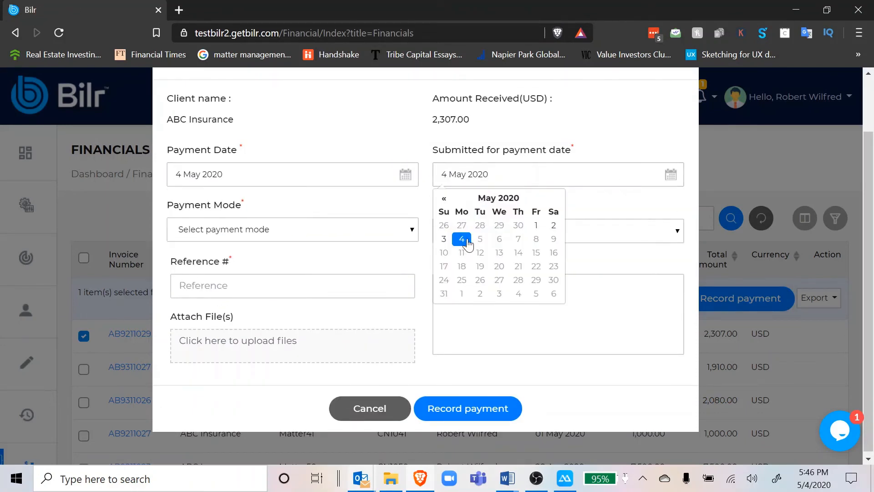
Set the payment mode to Fund Transfer and deposit the payment to the first listed account.
click(303, 229)
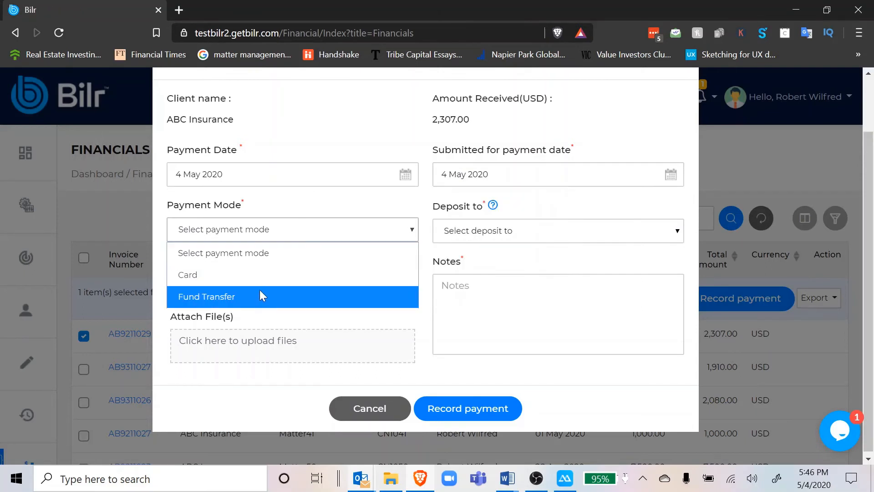
click(254, 297)
click(490, 231)
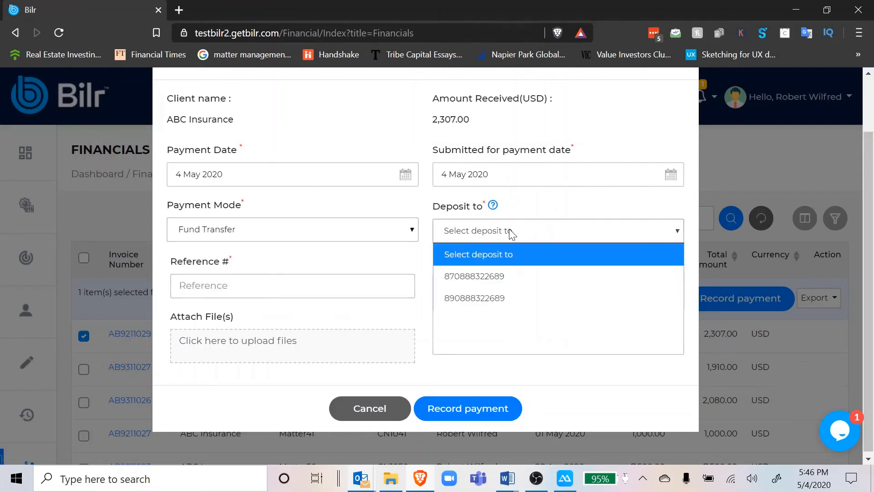
click(489, 277)
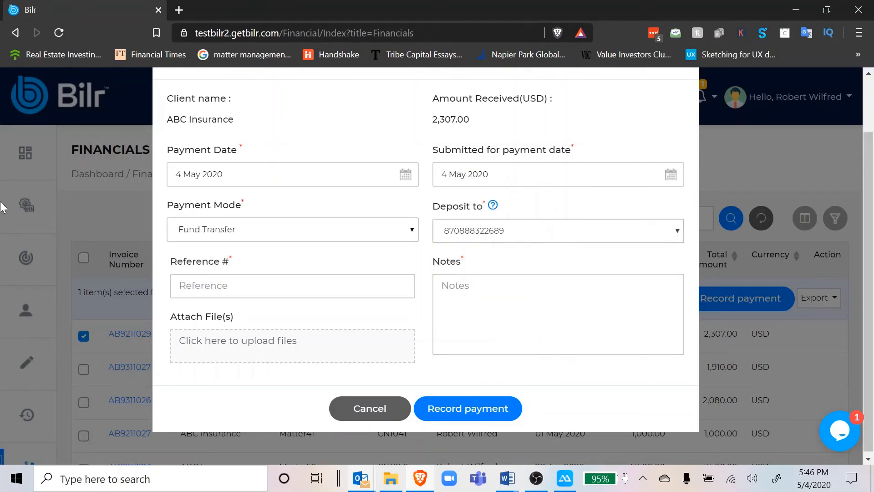
Enter payment reference 334234 and a note, save the payment record with confirmation, and dismiss the success message.
click(293, 286)
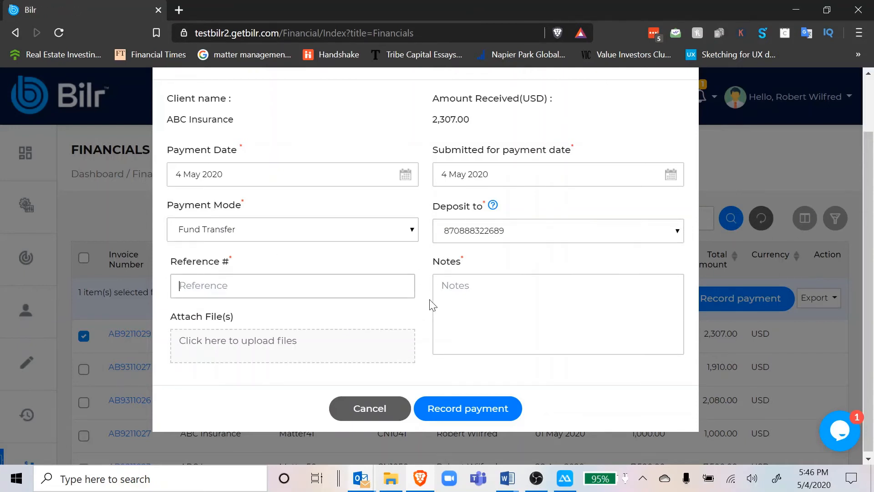
text(334234)
click(461, 291)
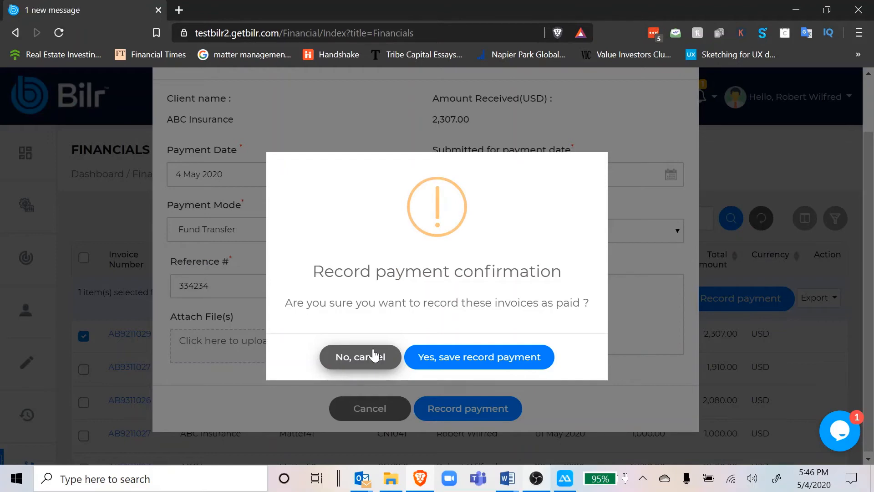
click(445, 358)
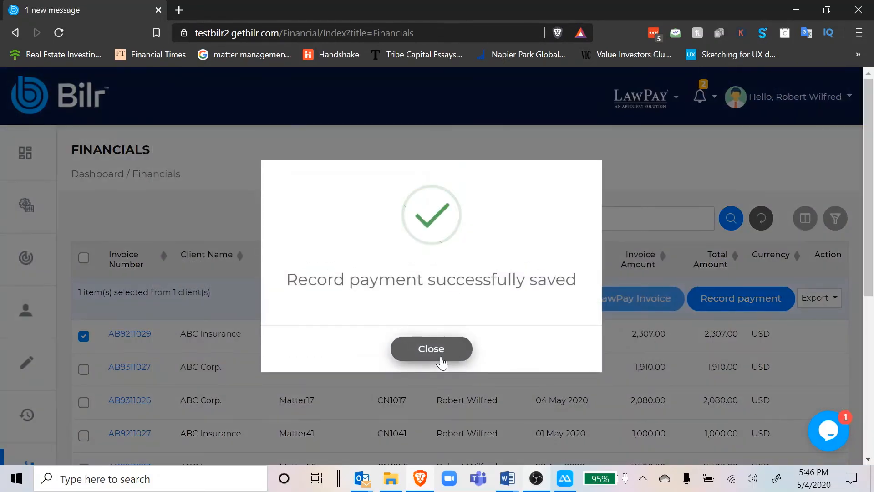
click(420, 353)
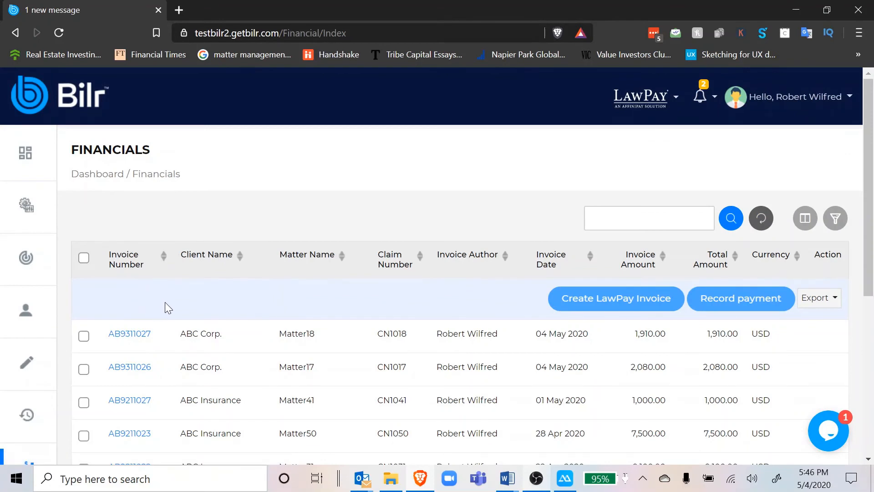
Open the Financial History and check the entry for the paid Matter47 invoice.
scroll(17, 367, down, 3)
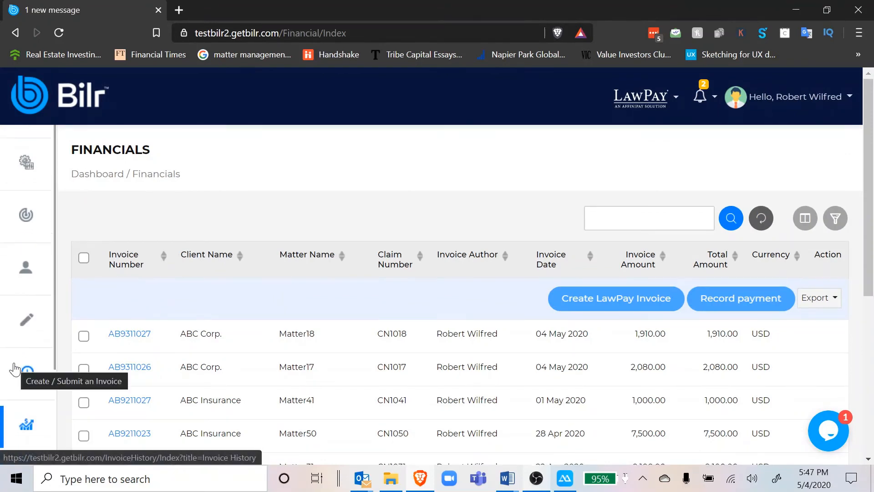
click(26, 370)
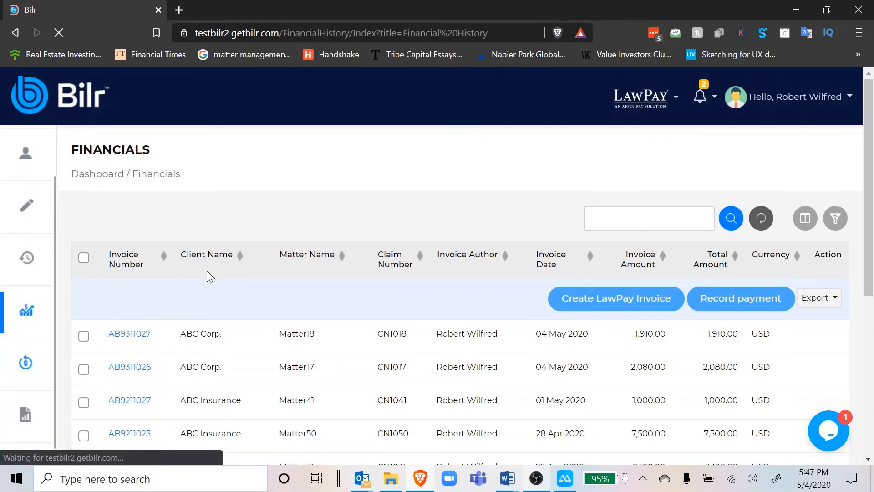
scroll(30, 364, down, 1)
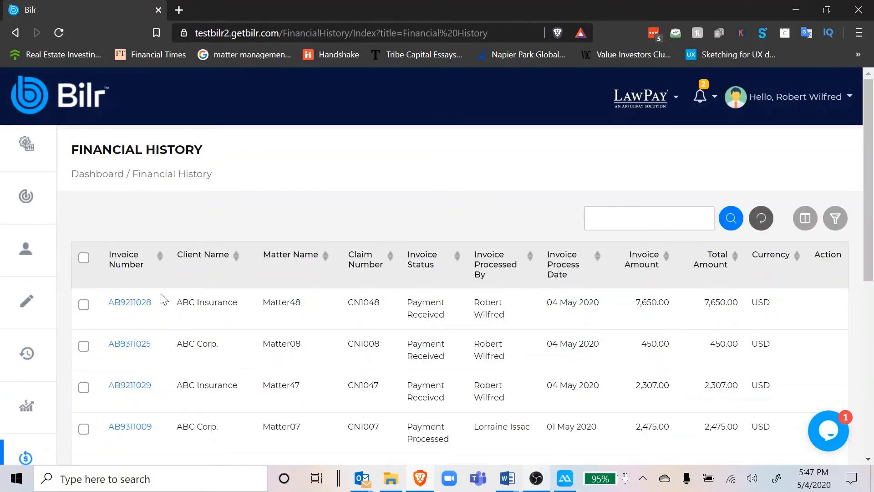
scroll(206, 219, down, 1)
scroll(206, 220, up, 1)
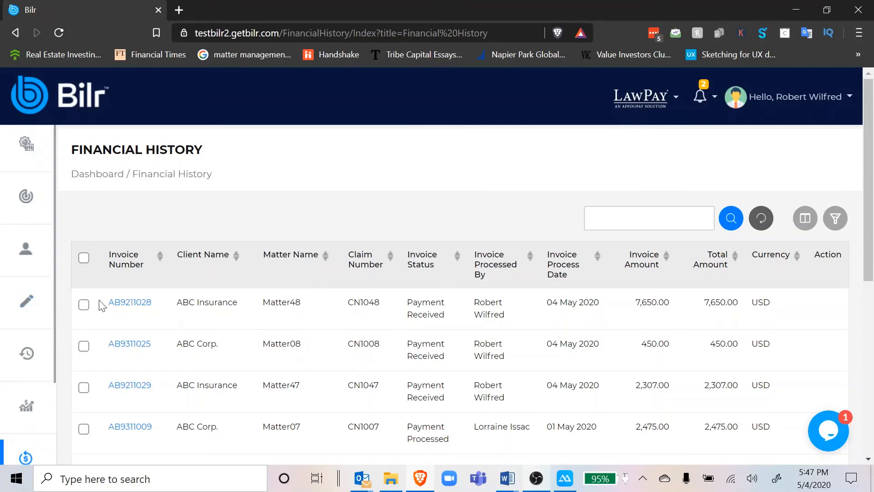
Open the Billing Efficiency report and filter 2018 to the second listed timekeeper and 2019 to the first listed one.
scroll(14, 371, down, 3)
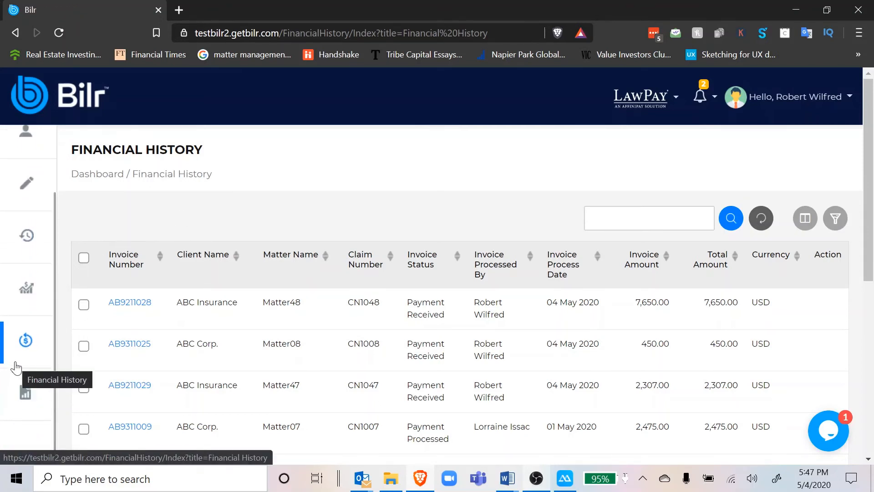
click(24, 392)
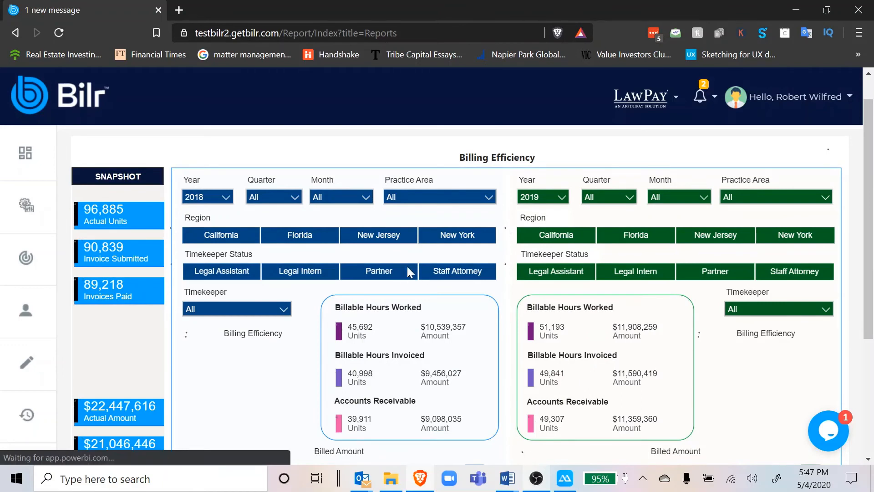
scroll(408, 273, down, 1)
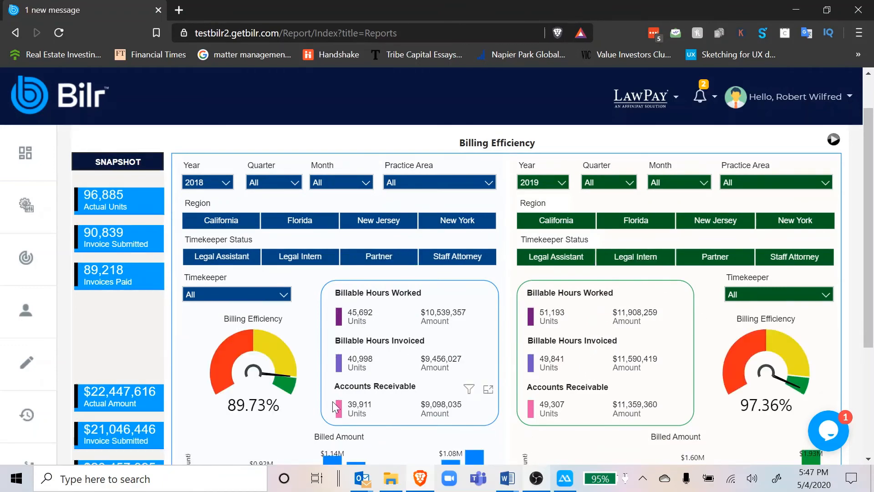
click(230, 294)
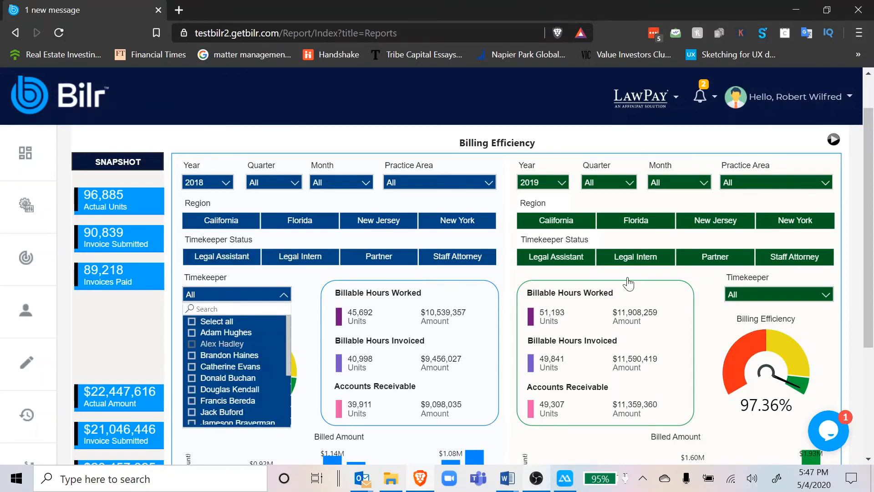
click(739, 289)
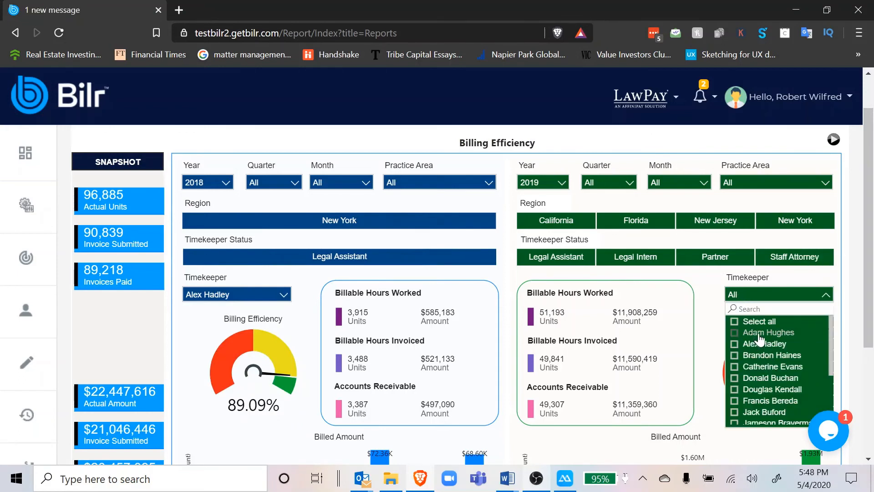
click(758, 334)
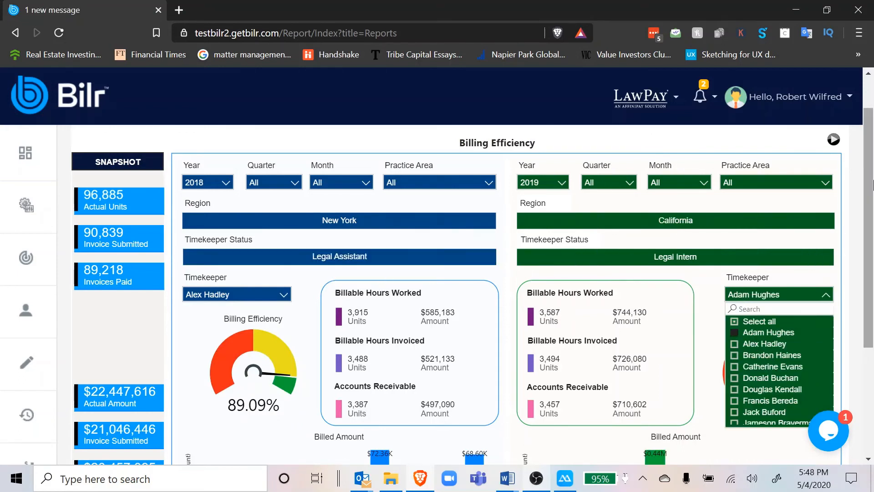
View the Account Receivable as a % of Target and Timekeeper Billings report pages, and return to the Billing Efficiency page.
click(835, 144)
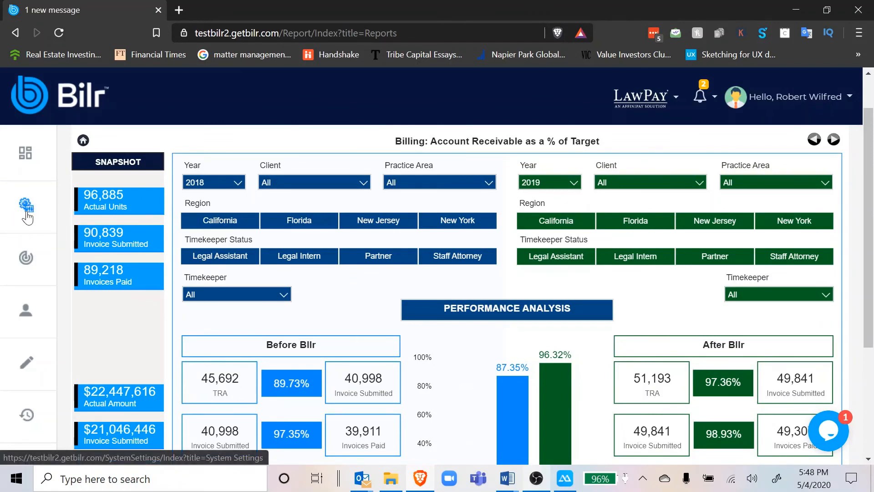
click(820, 141)
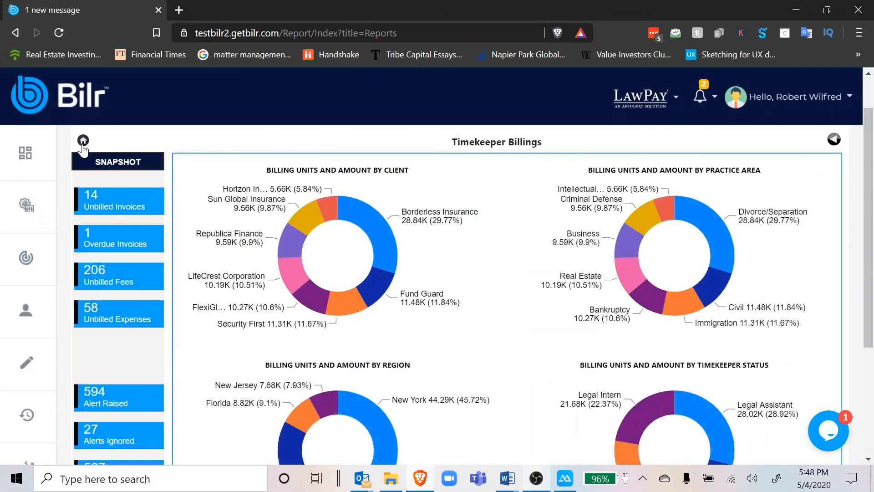
scroll(17, 282, down, 10)
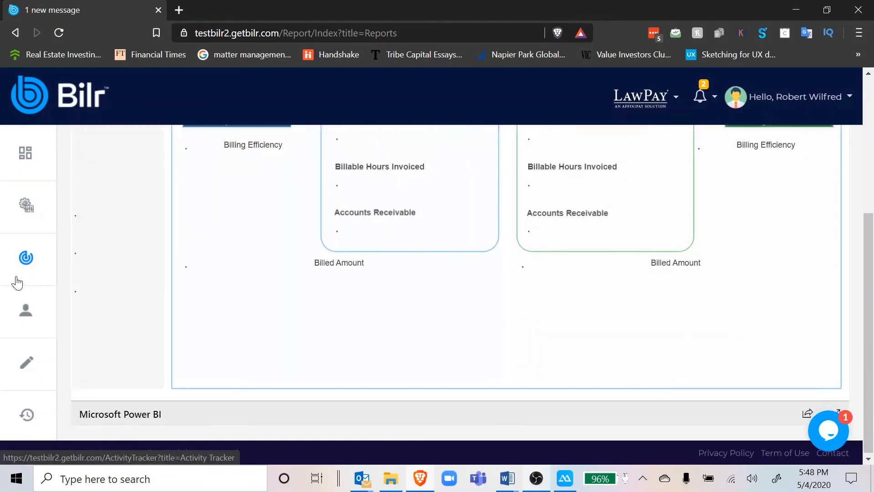
scroll(17, 282, up, 6)
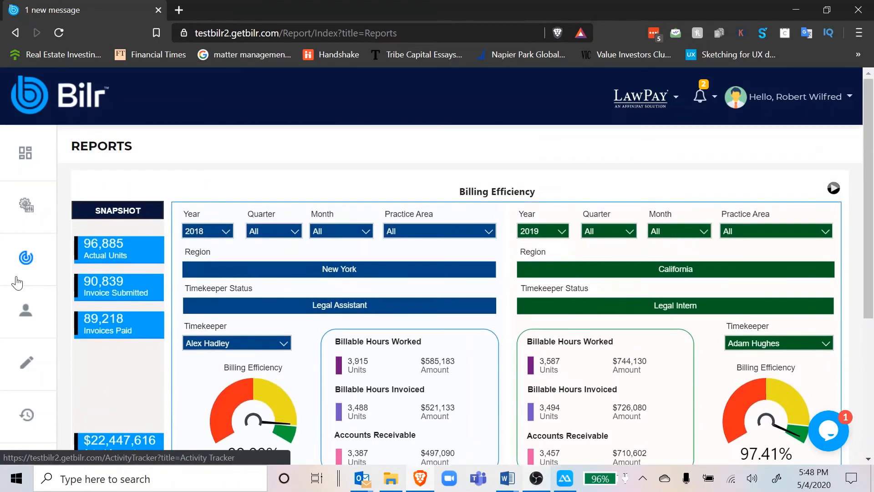
scroll(15, 413, down, 1)
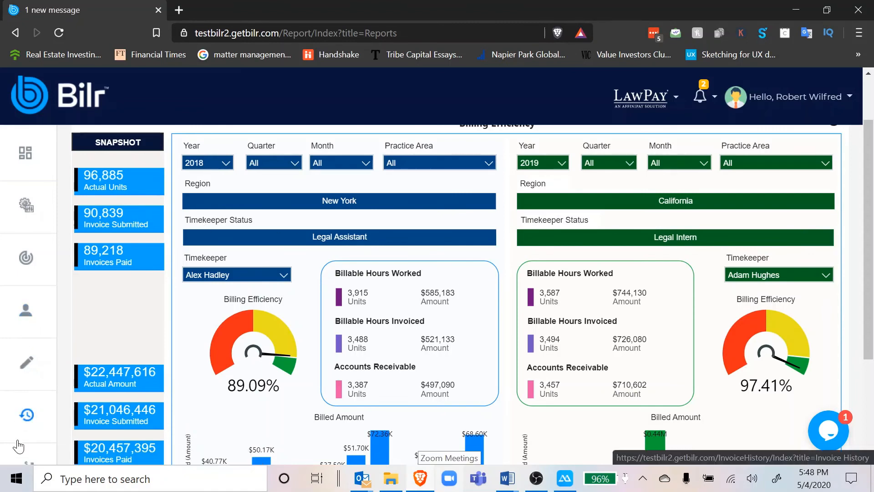
Review the dashboard's Admin and Billing views, including matters by client, matters by key practise areas, and total pending accruals.
click(36, 172)
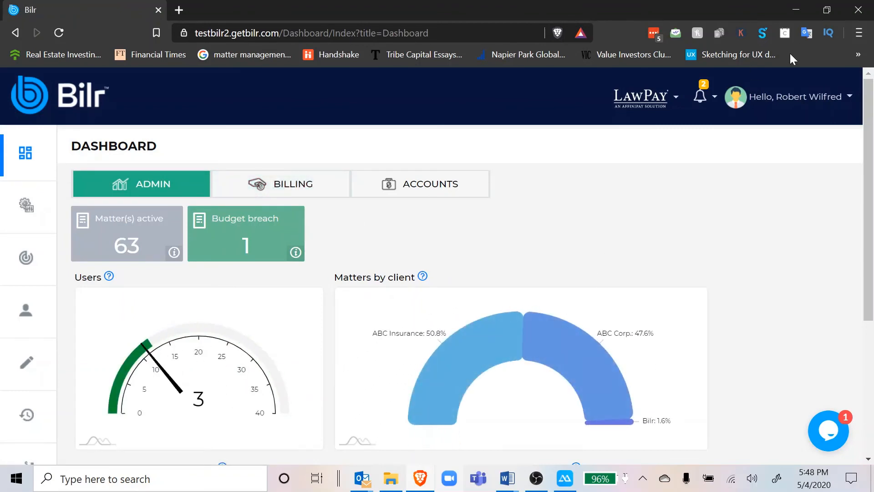
scroll(491, 254, down, 1)
mouse_move(447, 348)
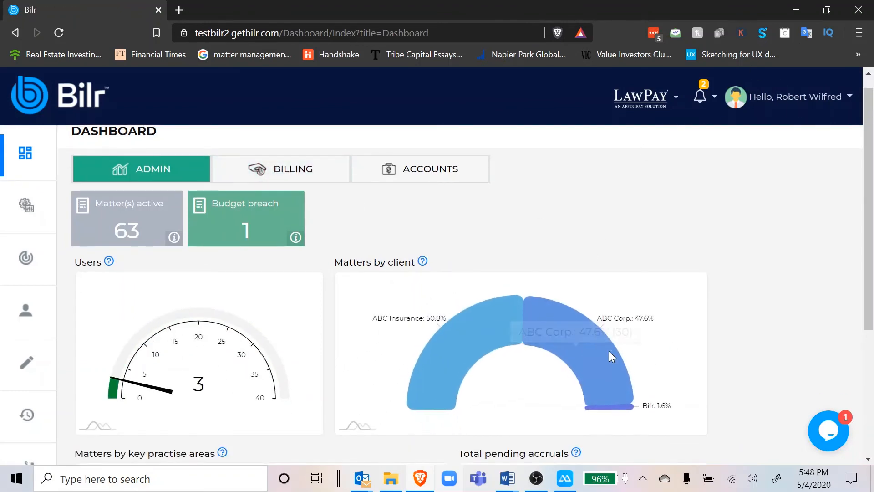
scroll(472, 337, down, 2)
scroll(474, 339, down, 2)
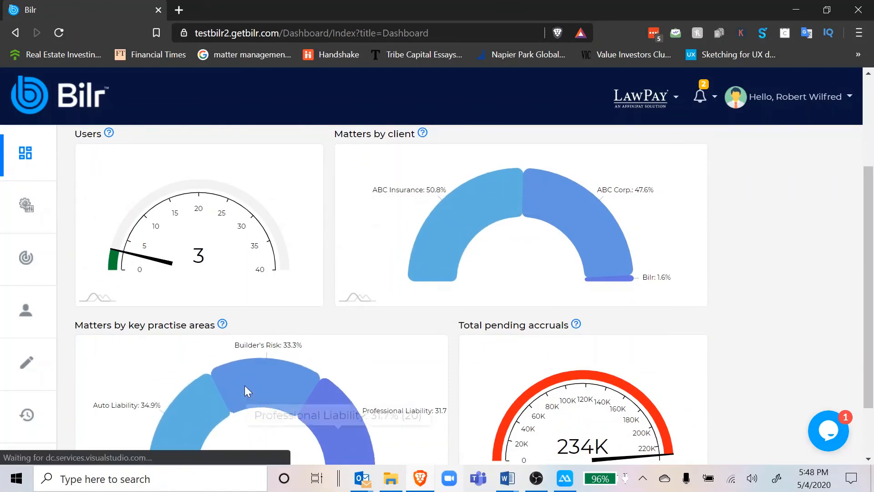
scroll(411, 339, down, 2)
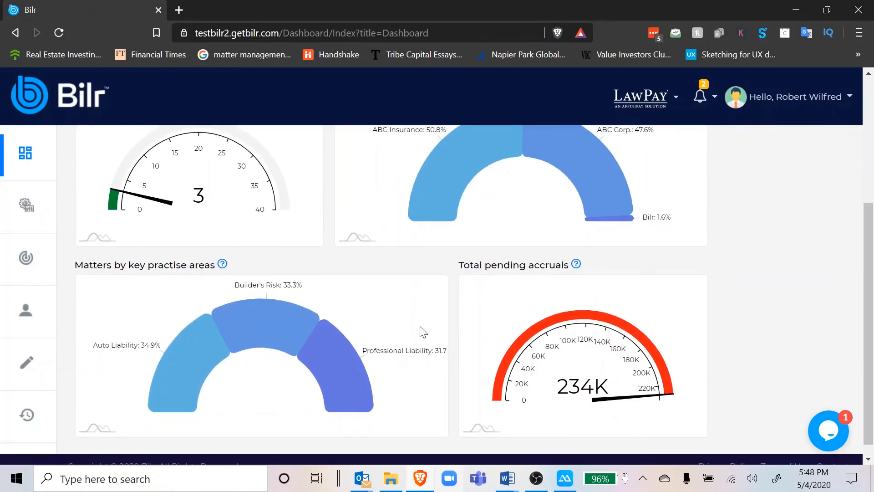
scroll(414, 308, up, 5)
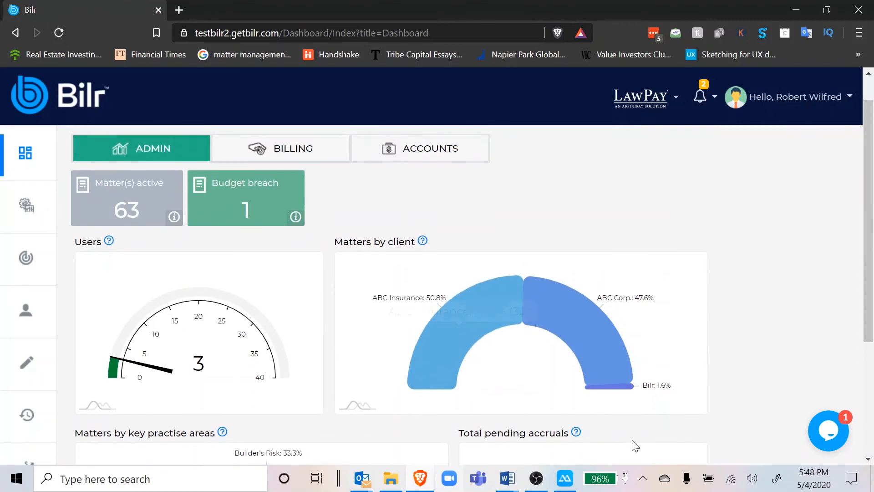
mouse_move(577, 433)
click(296, 147)
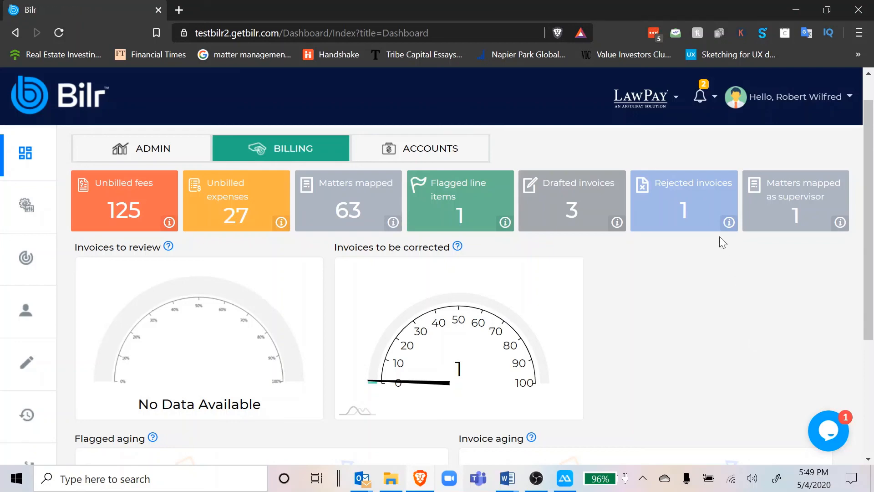
click(168, 148)
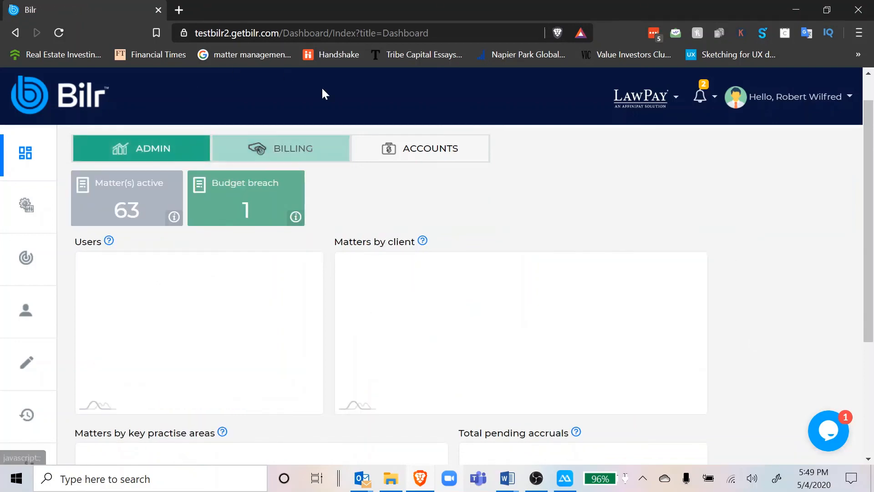